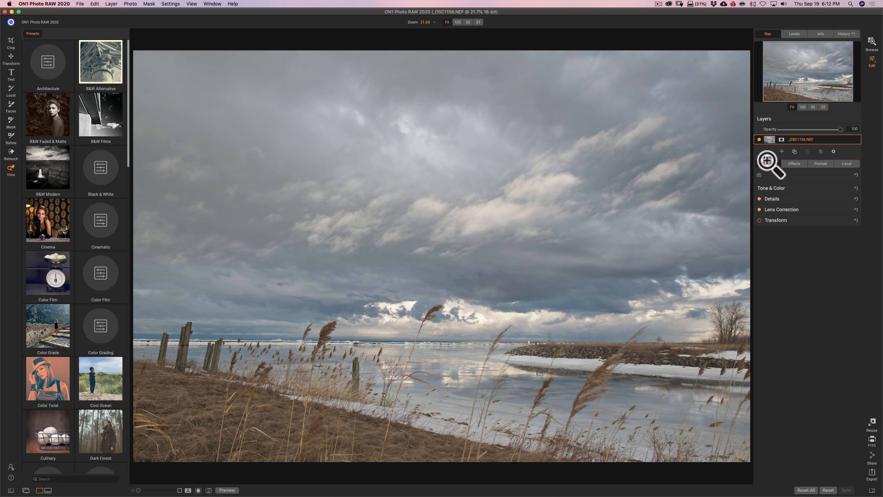
Try the AI Match tone adjustment in Tone & Color and compare the photo with the preview off and on.
left_click(789, 189)
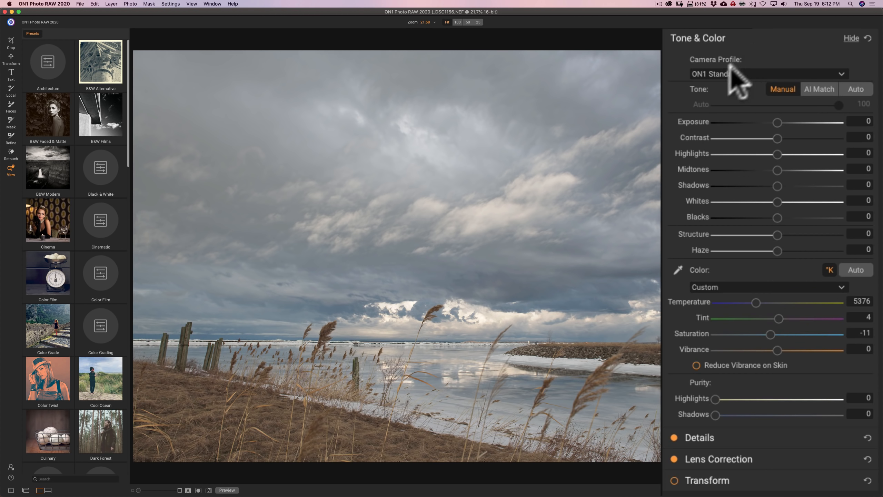
left_click(817, 91)
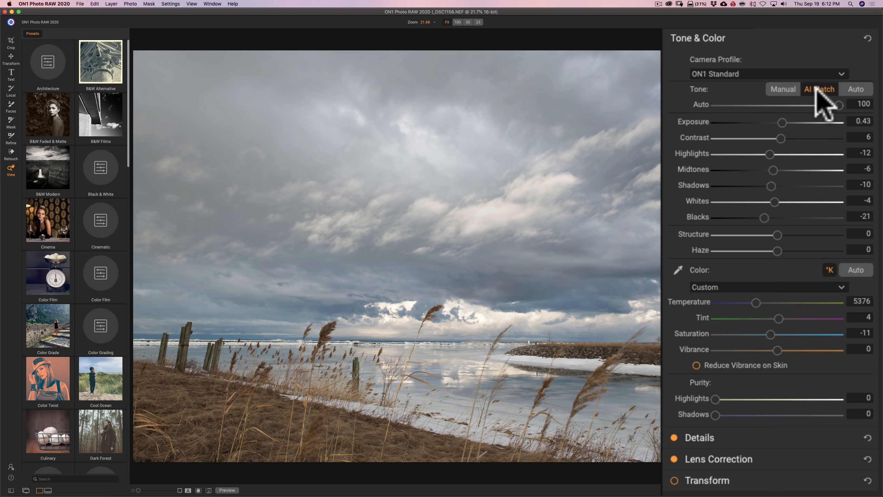
key("backslash")
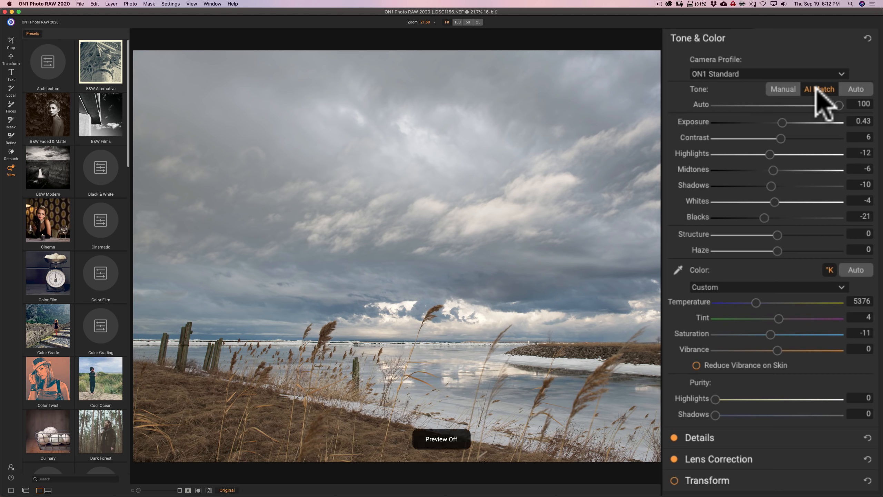
key("backslash")
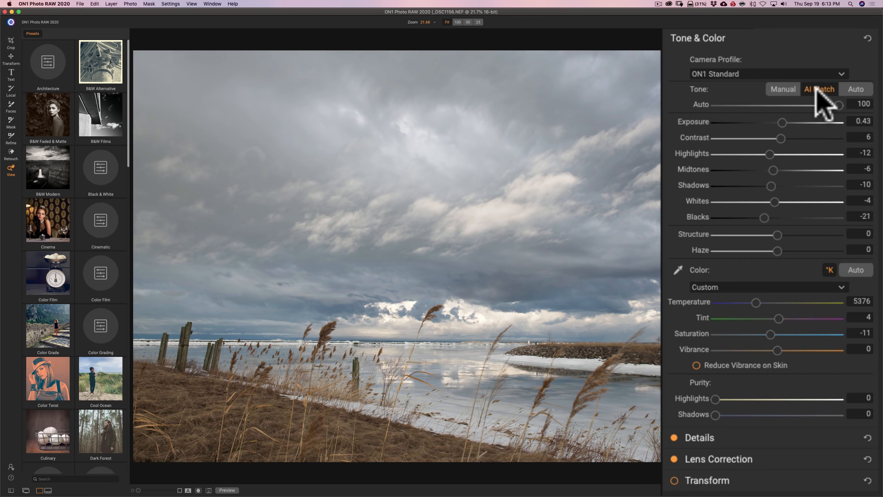
key("backslash")
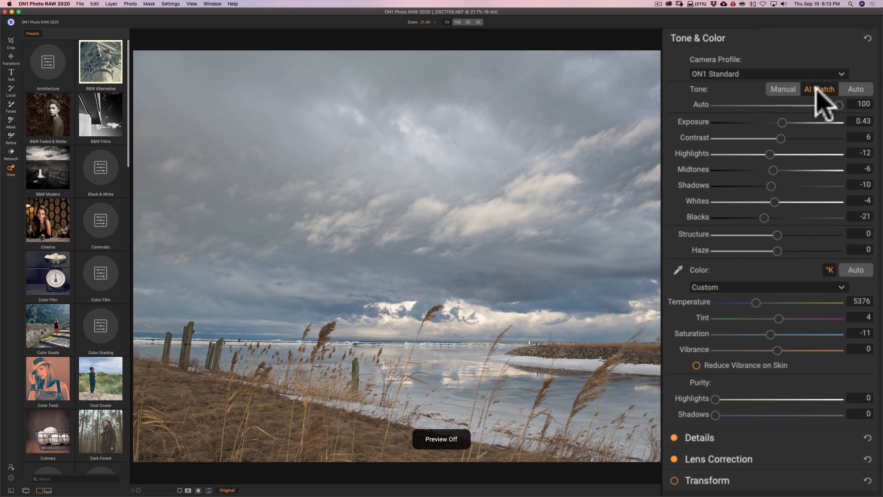
key("backslash")
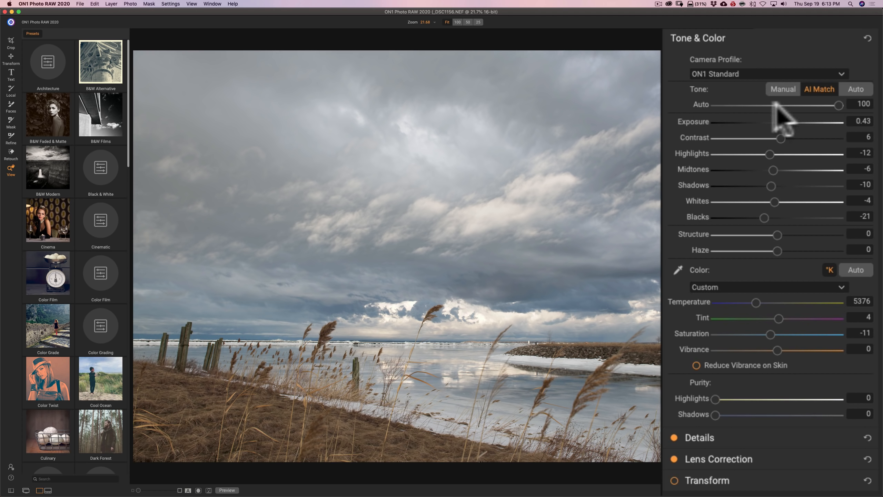
Vary the strength of the AI Match adjustment and return the tone setting to Manual.
left_click(839, 105)
left_click_drag(839, 103, 857, 104)
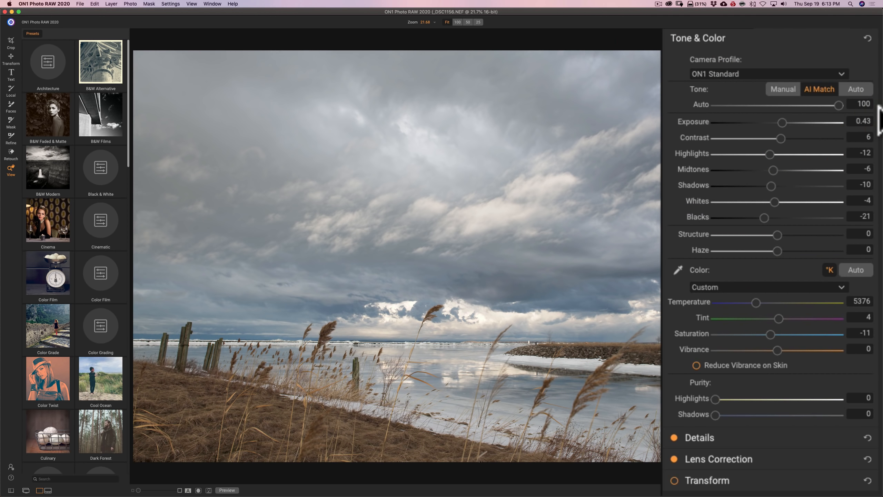
left_click(783, 91)
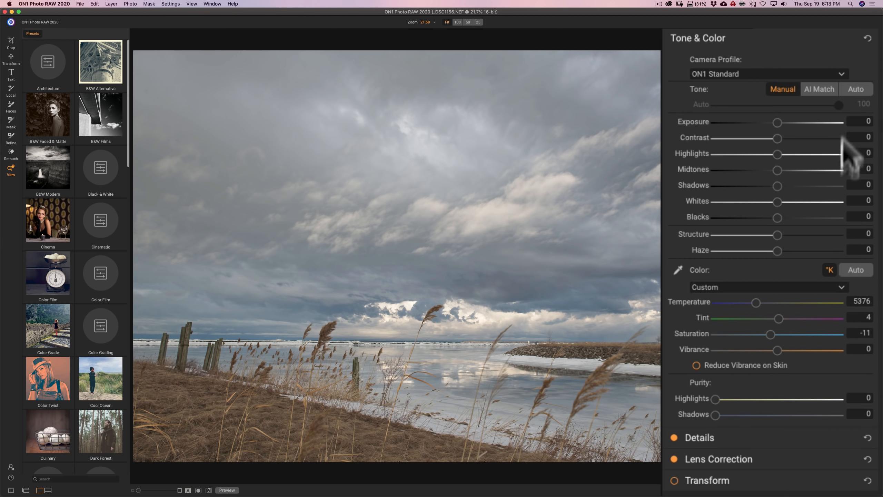
Apply the Auto tone adjustment, trying Auto color as well and turning it back off.
left_click(855, 88)
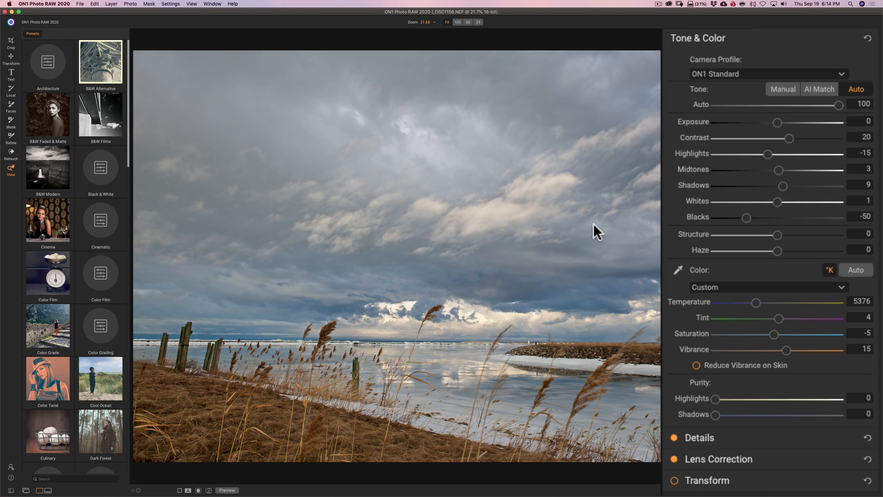
left_click(859, 271)
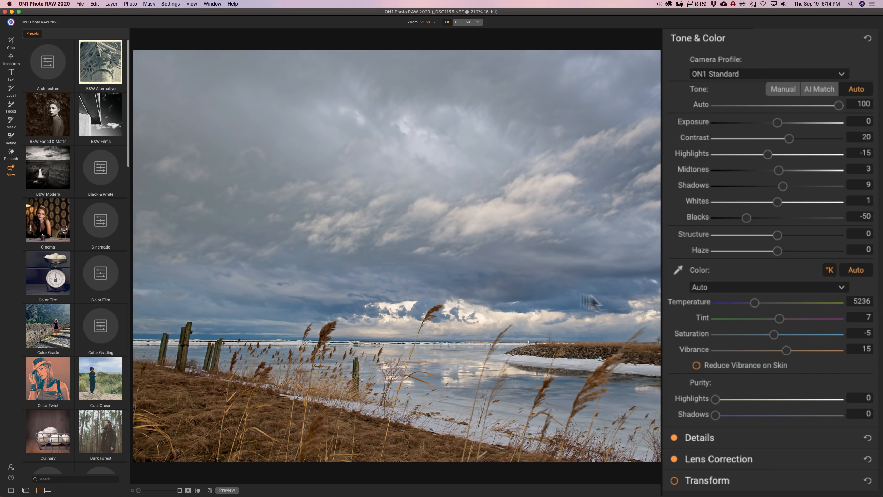
left_click(854, 270)
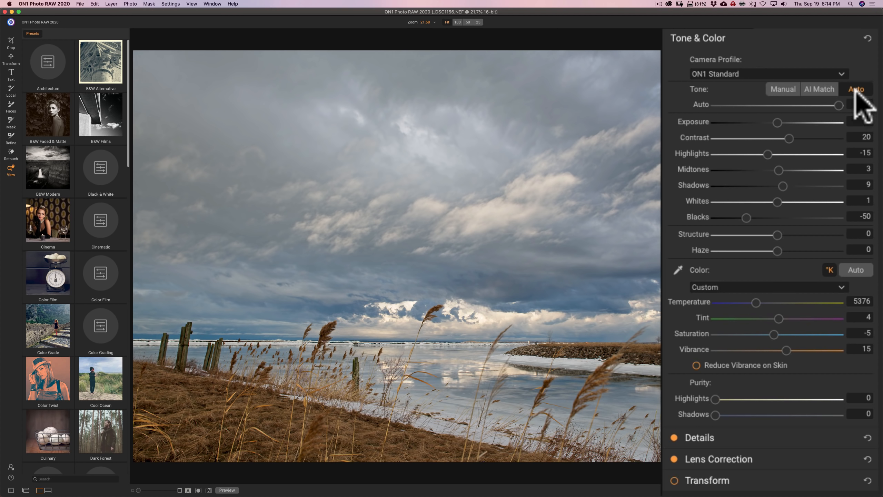
Switch the noise reduction version in Details to 2017 and return it to 2020.
left_click(765, 38)
left_click(765, 59)
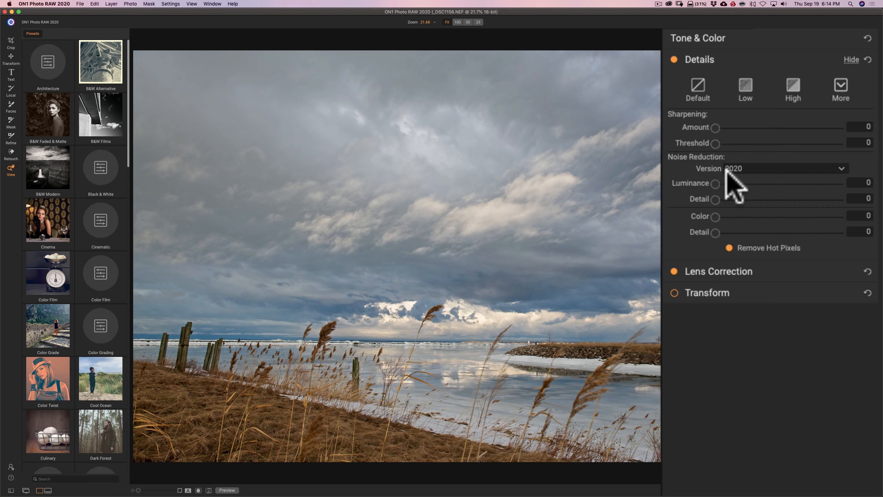
left_click(827, 169)
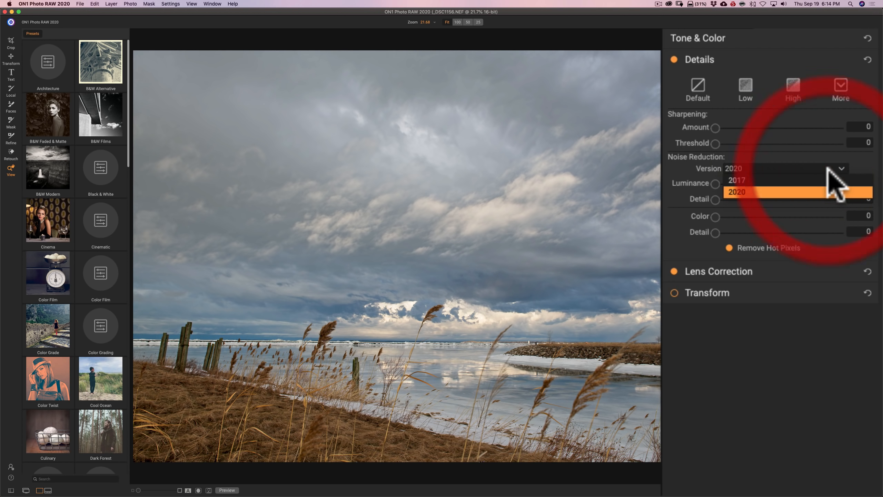
left_click(791, 178)
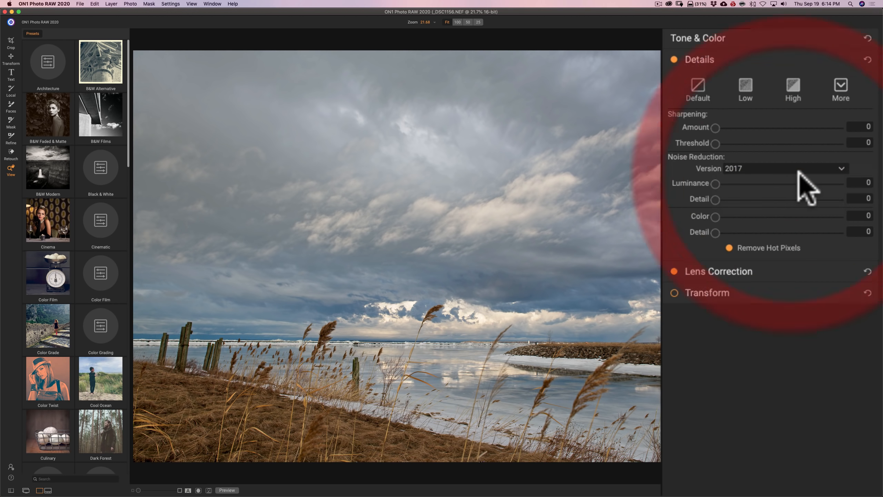
left_click(795, 169)
left_click(787, 192)
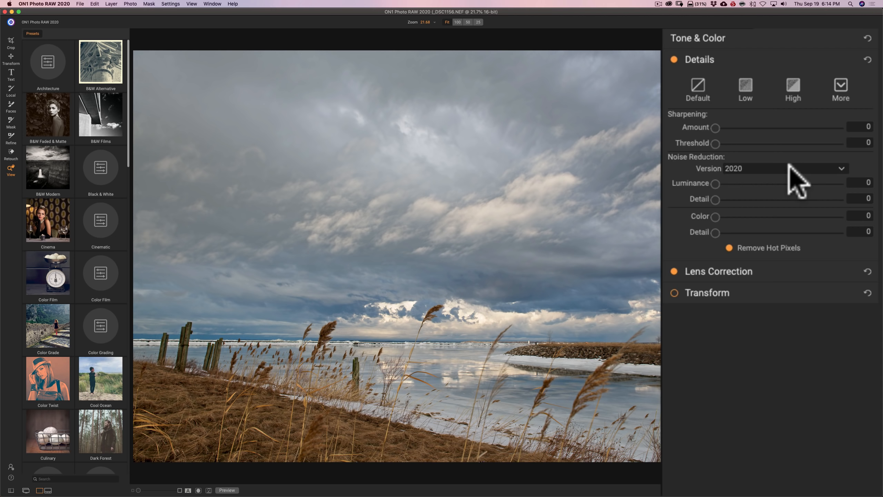
left_click(754, 167)
left_click(754, 167)
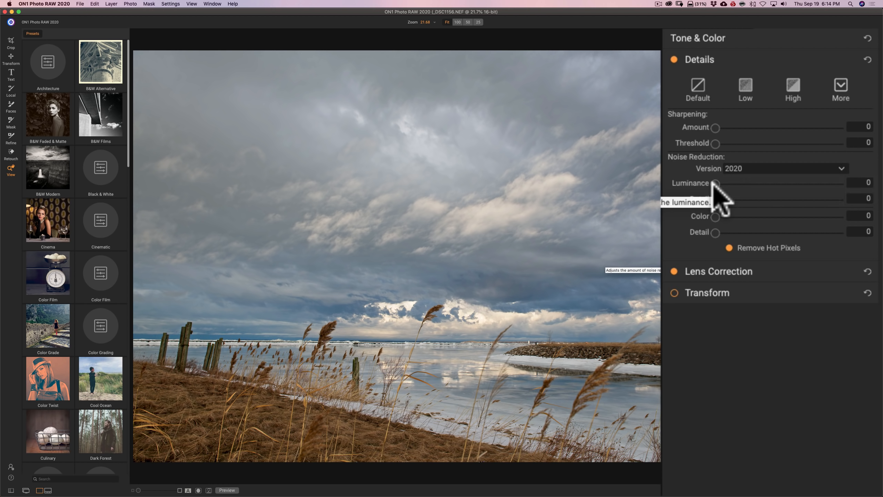
left_click(770, 168)
left_click(770, 168)
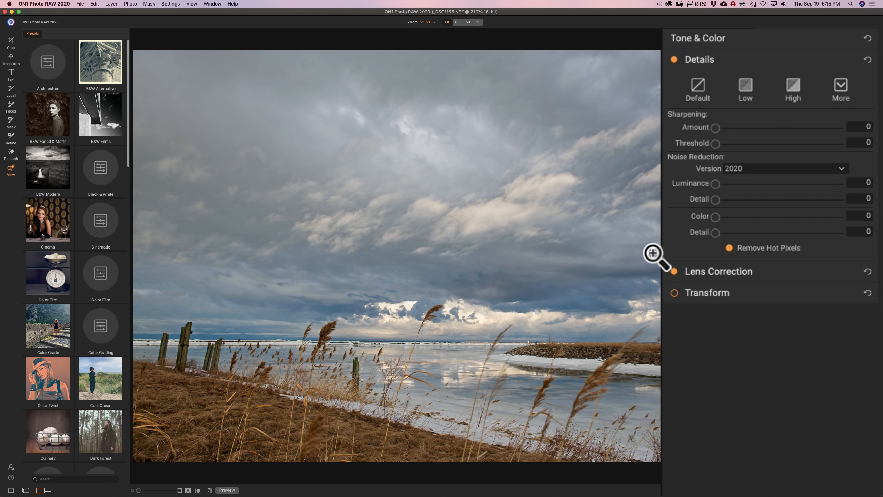
left_click(744, 57)
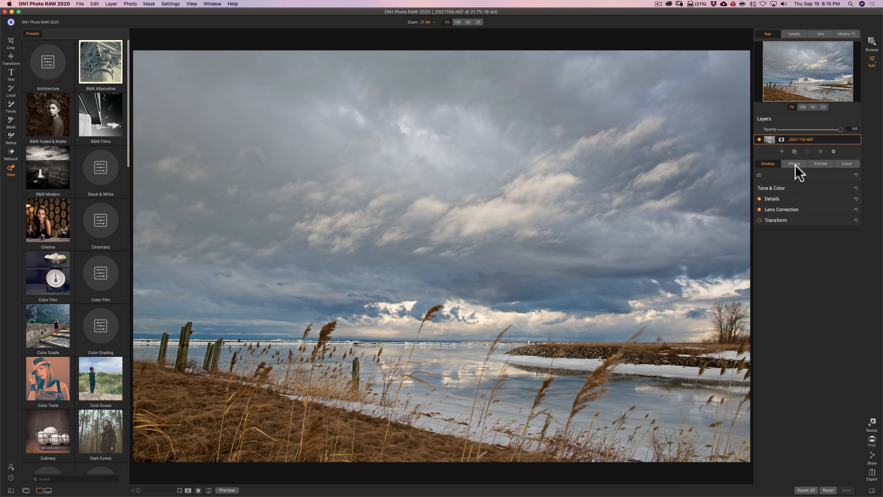
left_click(819, 209)
left_click(819, 209)
Remove the Channel Mixer filter from Effects and add a Weather filter.
left_click(793, 165)
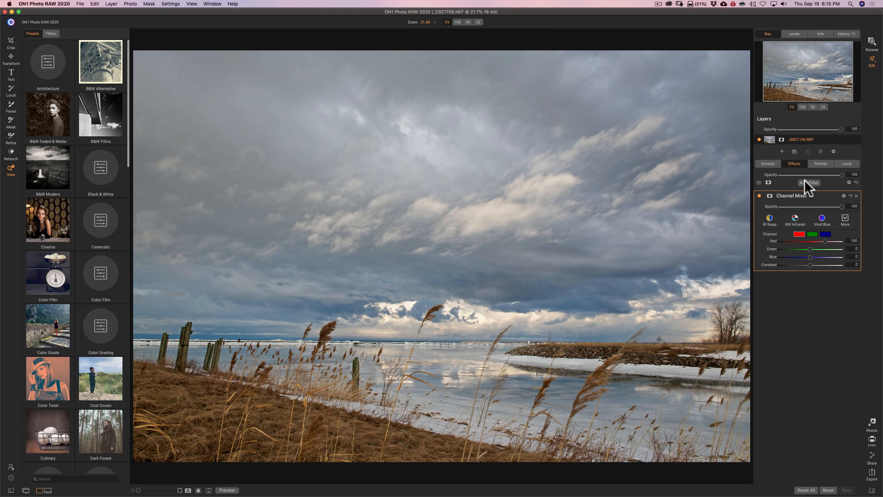
left_click(856, 195)
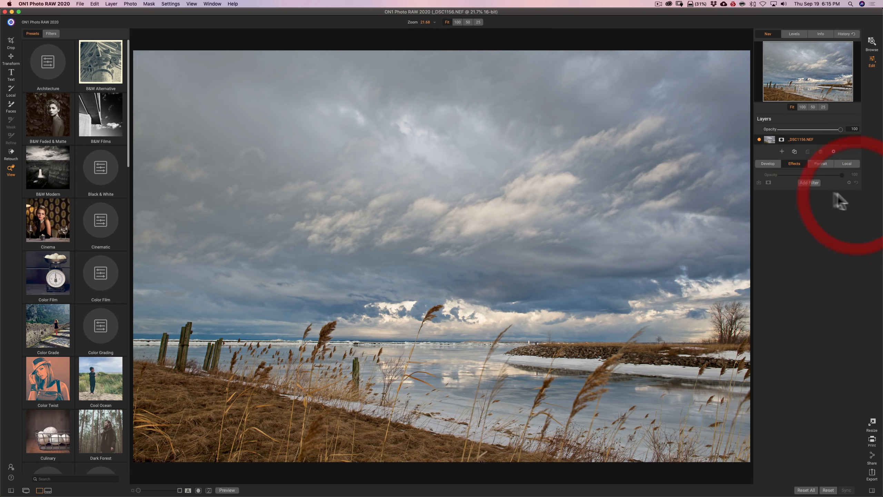
left_click(807, 183)
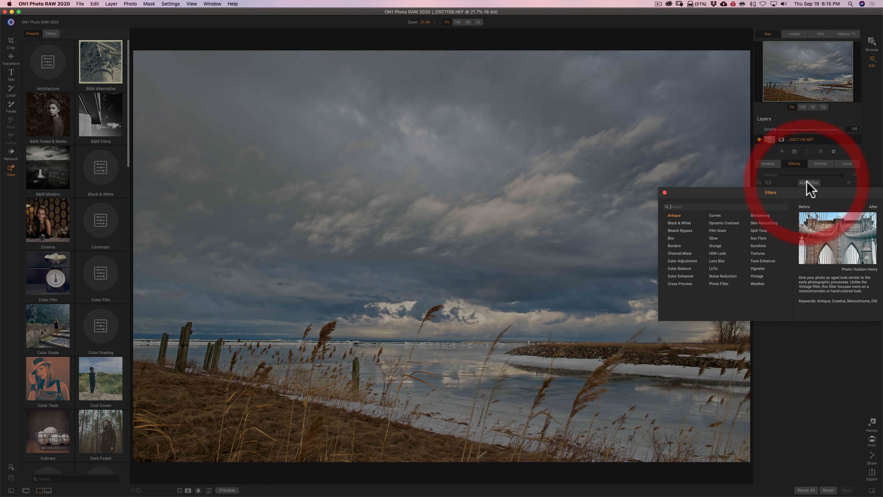
left_click(754, 284)
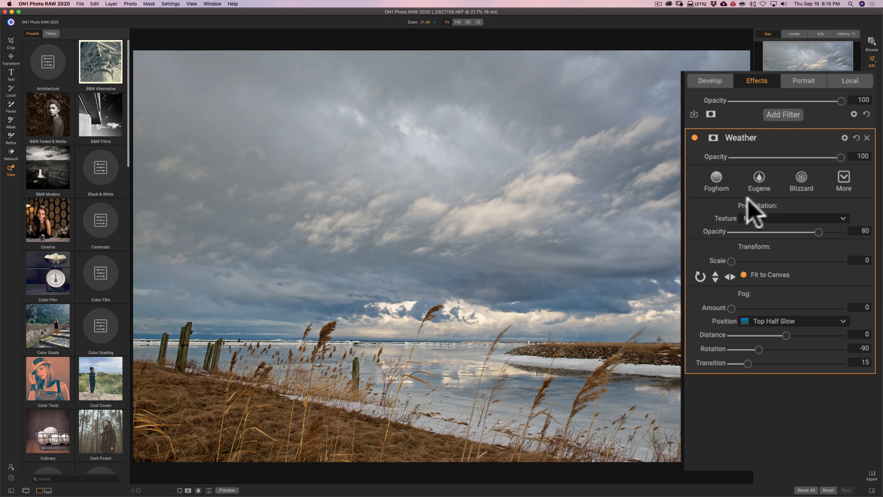
Try the Blizzard style on the Weather filter, browse its precipitation textures and reset the filter.
left_click(801, 189)
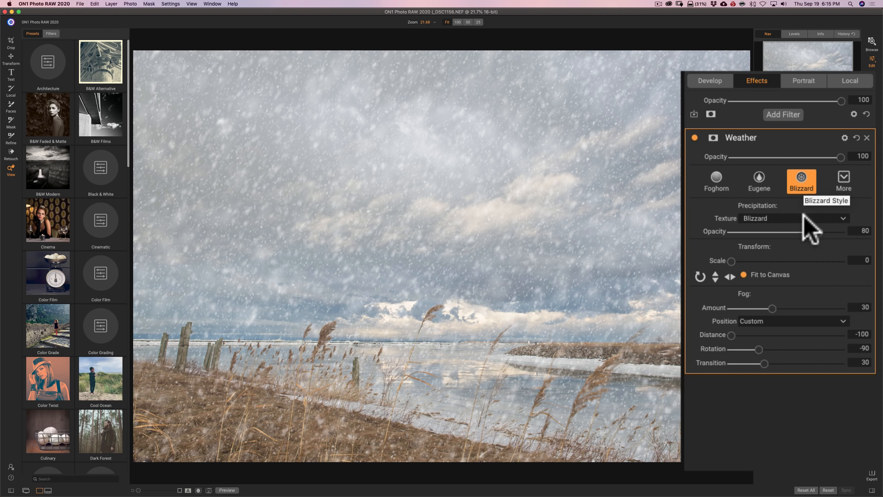
left_click(843, 218)
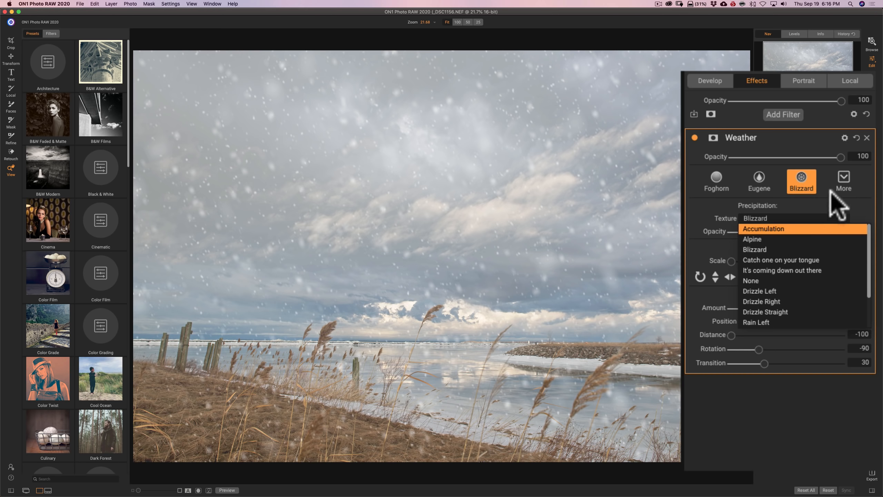
left_click(857, 137)
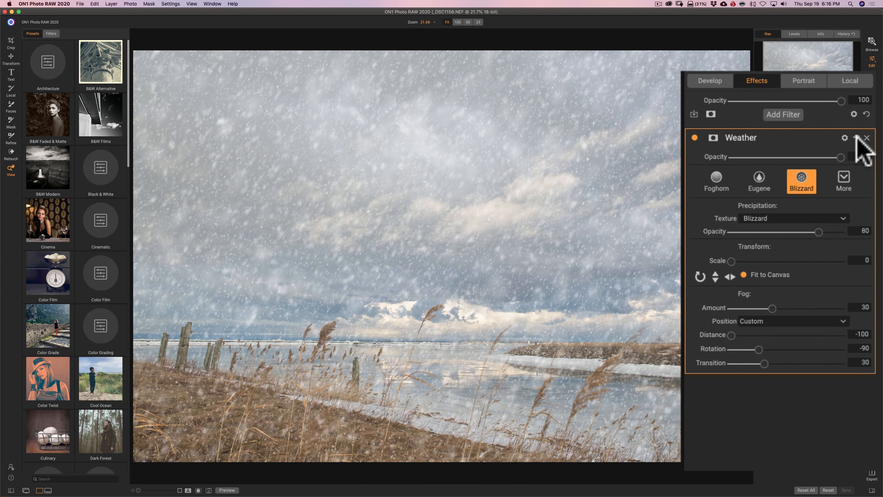
left_click(857, 137)
Preview the rain and snow precipitation textures, choose Snow Light and test the Weather filter's opacity, leaving it at 100.
left_click(787, 217)
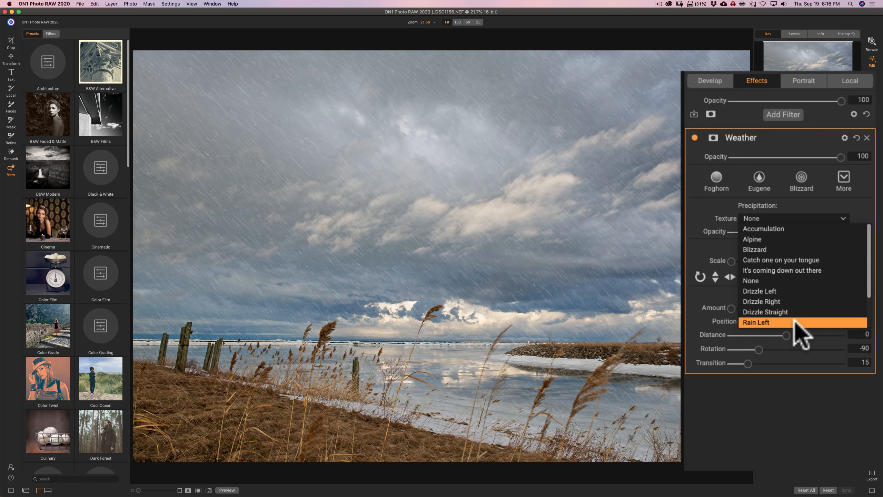
scroll(795, 321, "down", 3)
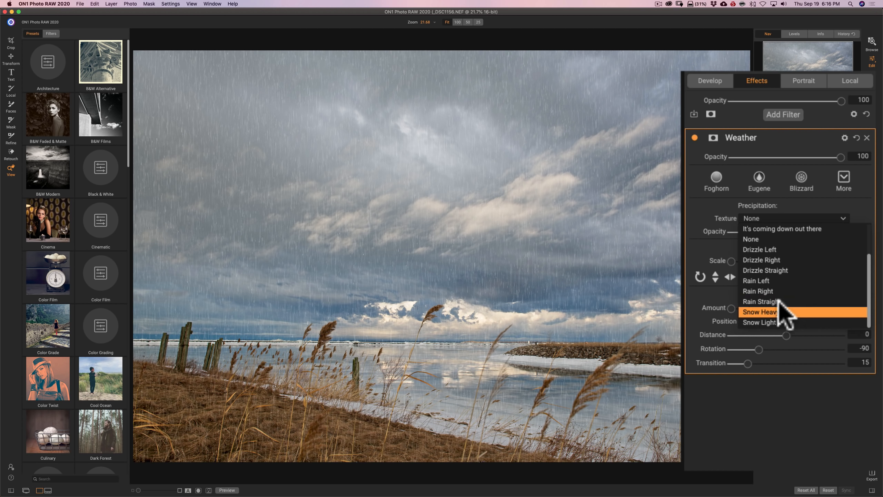
scroll(780, 309, "down", 1)
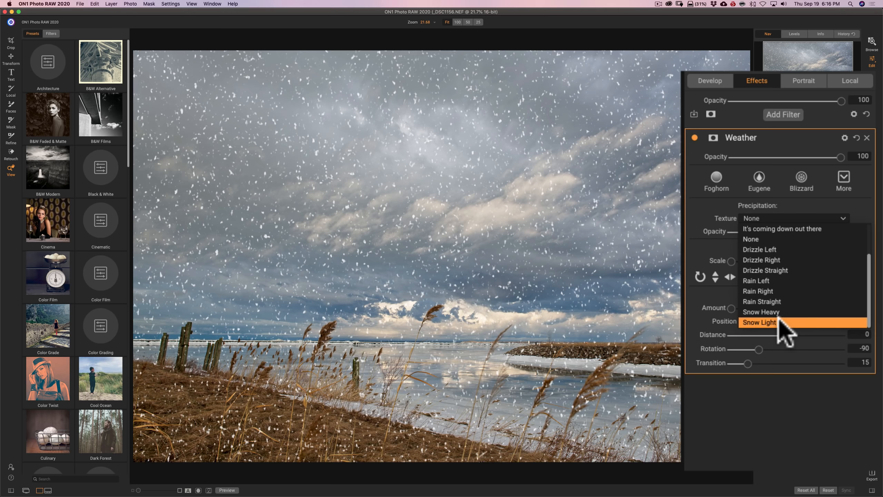
left_click(779, 321)
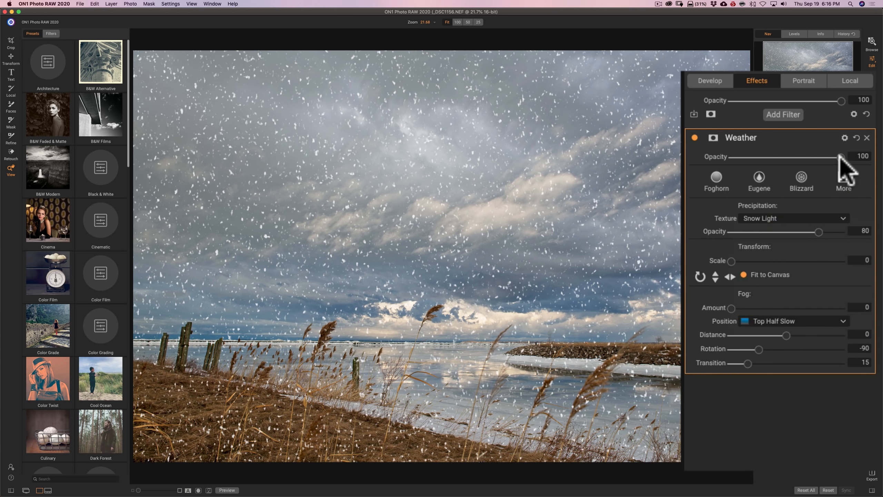
mouse_move(841, 157)
left_mouse_down()
mouse_move(790, 160)
mouse_move(842, 158)
left_mouse_up()
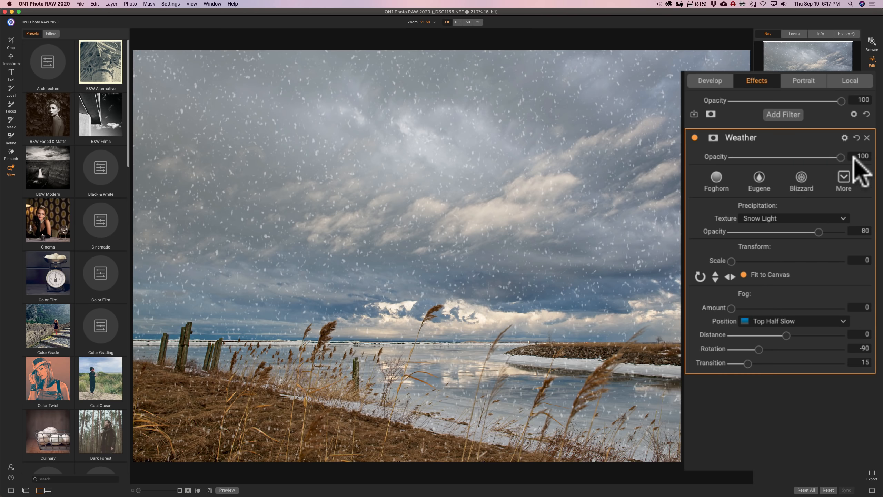
Set the Weather filter's precipitation texture back to None.
left_click(810, 218)
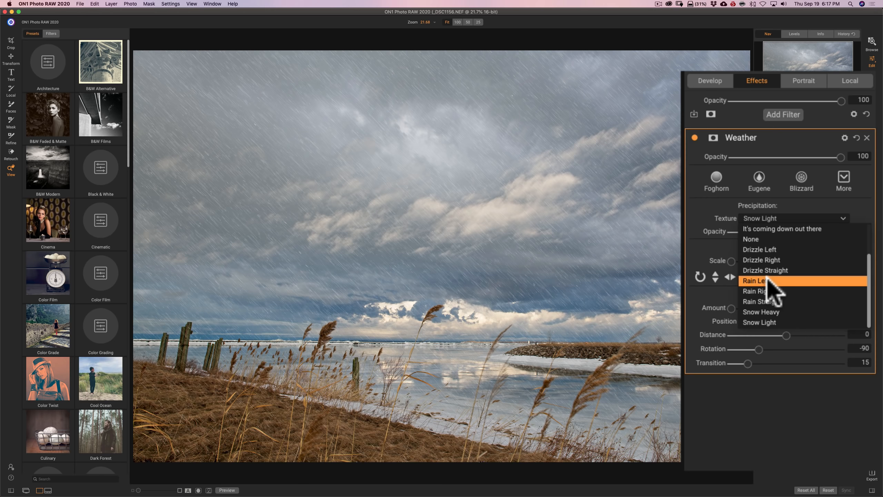
scroll(768, 280, "up", 2)
left_click(760, 261)
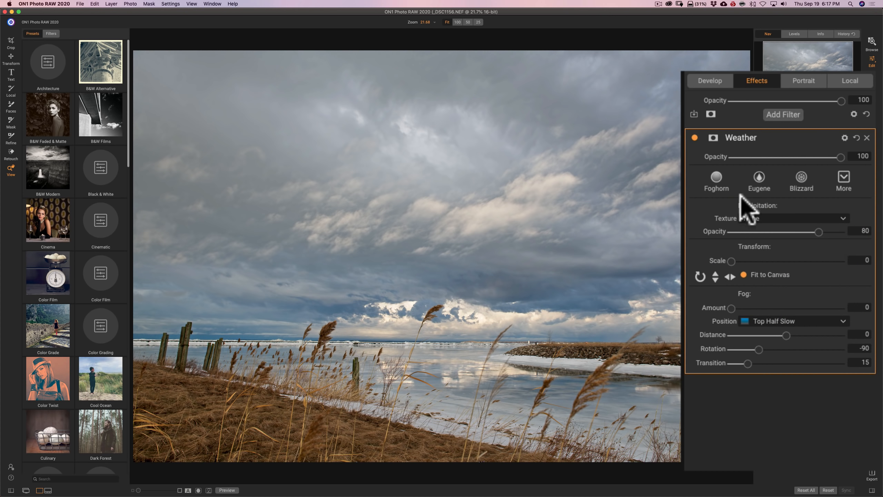
Apply the Foghorn style to the Weather filter and preview the All fog position without choosing it.
left_click(716, 179)
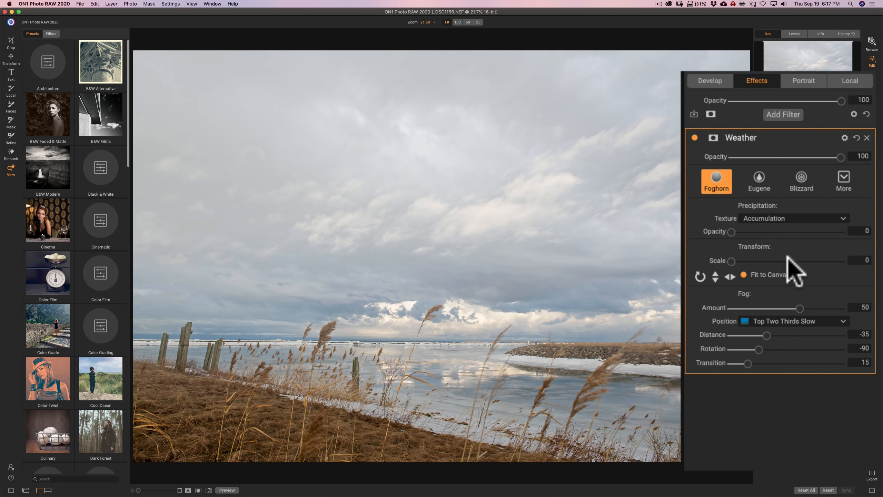
left_click(839, 321)
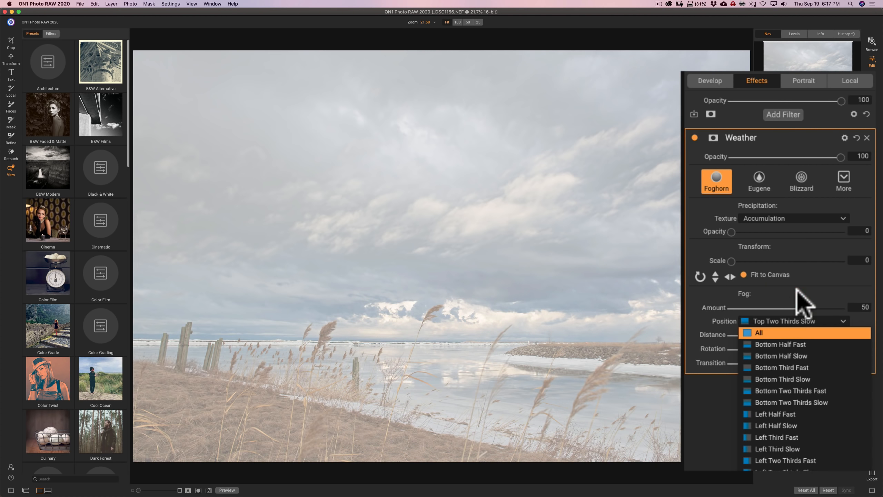
left_click(803, 292)
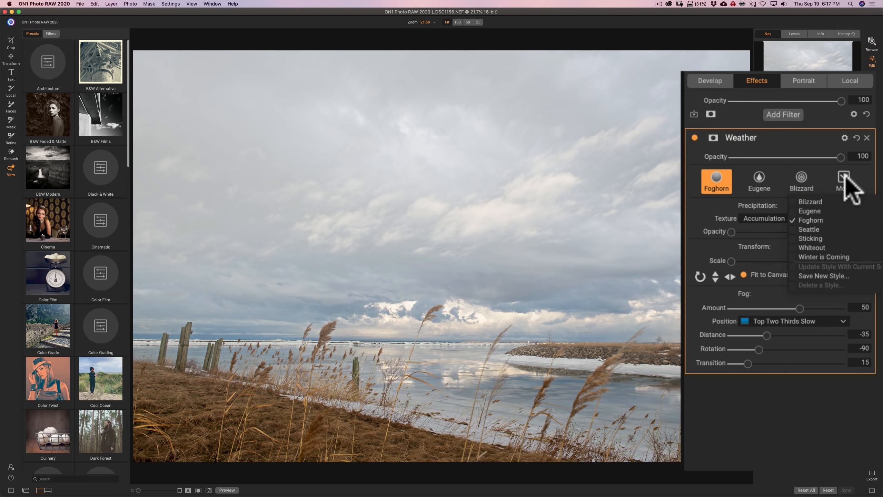
Set the fog's distance to -57, rotation to -96 and transition to 32, and remove the Weather filter from the photo.
left_click(857, 232)
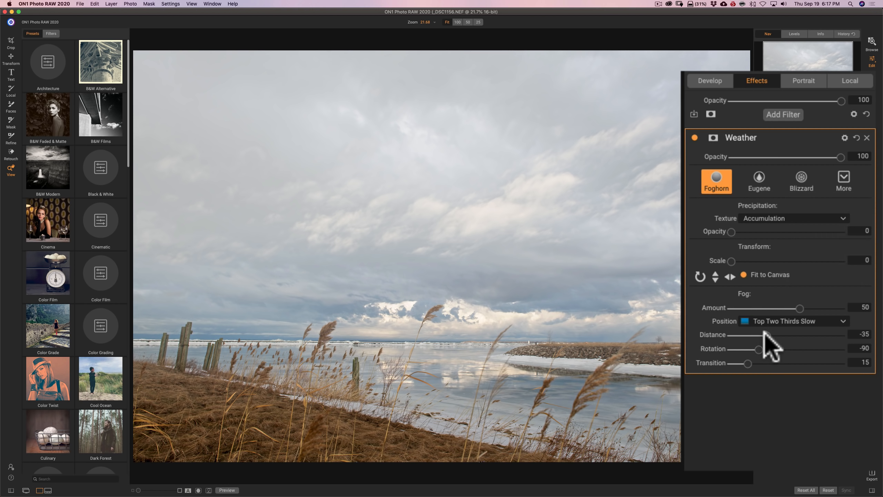
left_click_drag(765, 335, 766, 363)
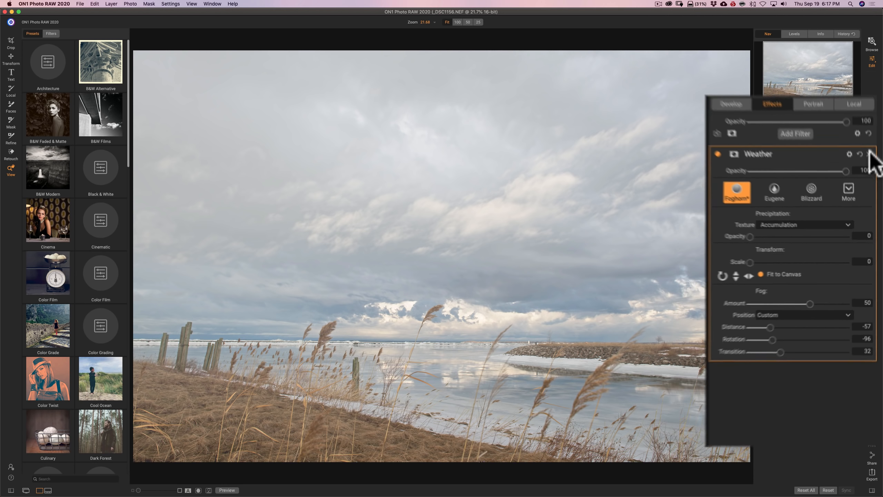
left_click(857, 194)
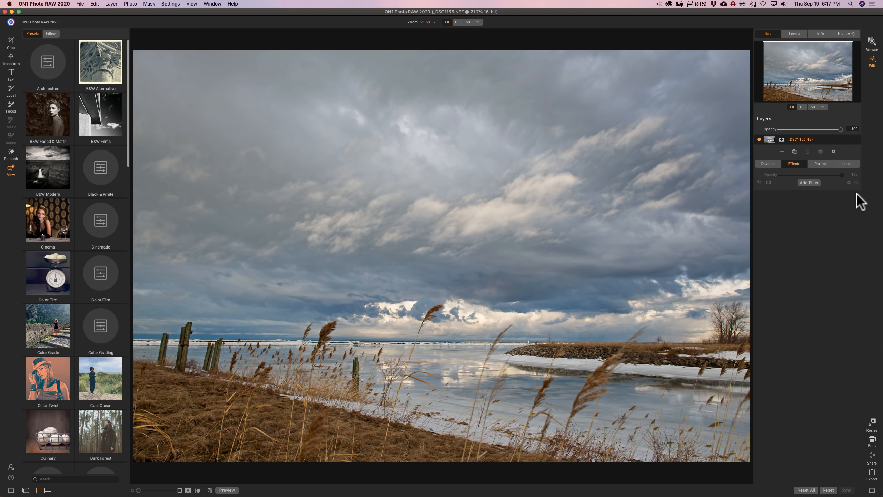
Add a Color Balance filter and look through its Shadows, Midtones and Highlights ranges, ending on Highlights.
left_click(806, 182)
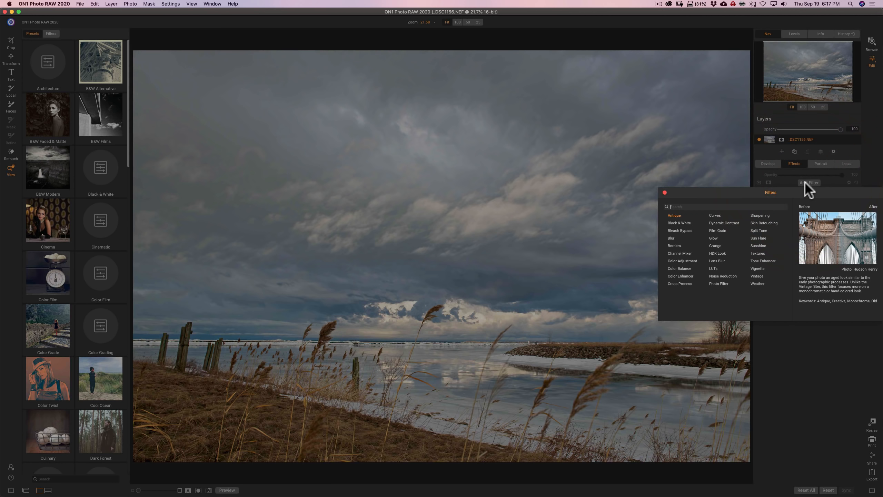
left_click(682, 267)
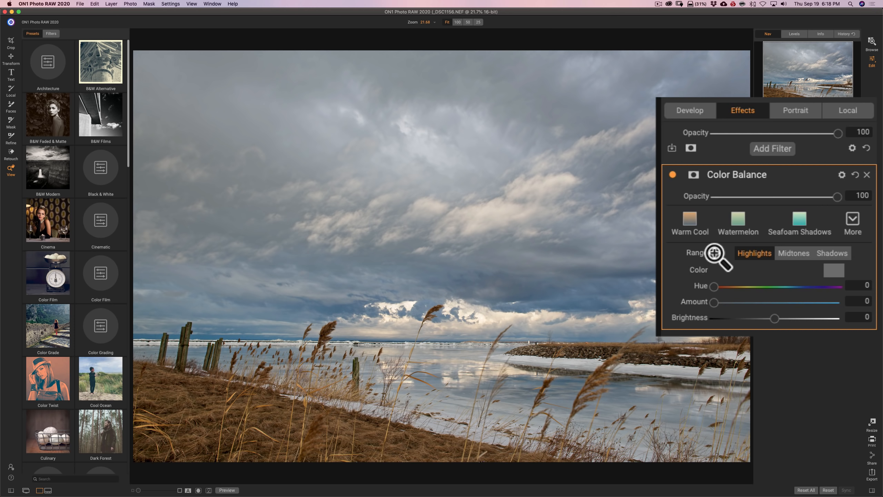
left_click(839, 251)
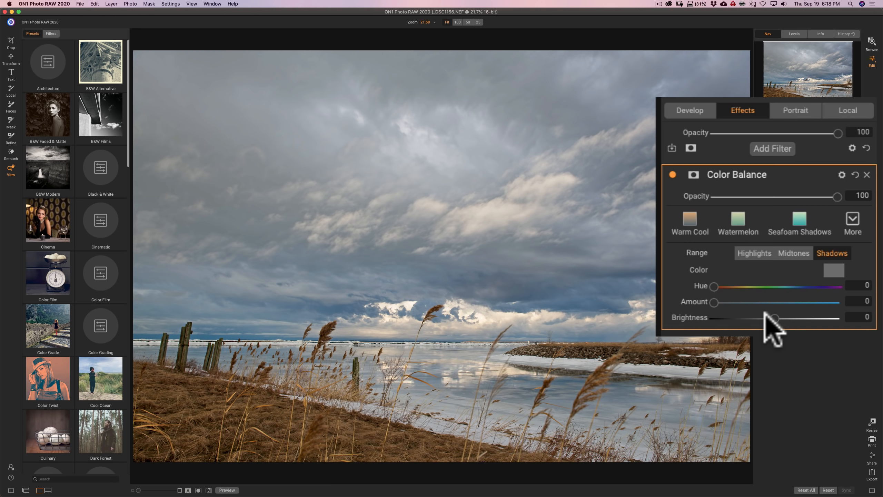
left_click(754, 253)
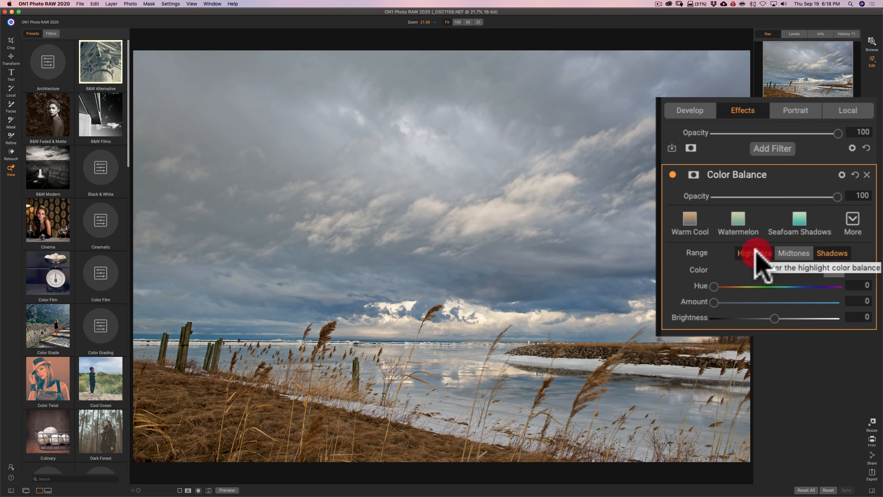
left_click(789, 252)
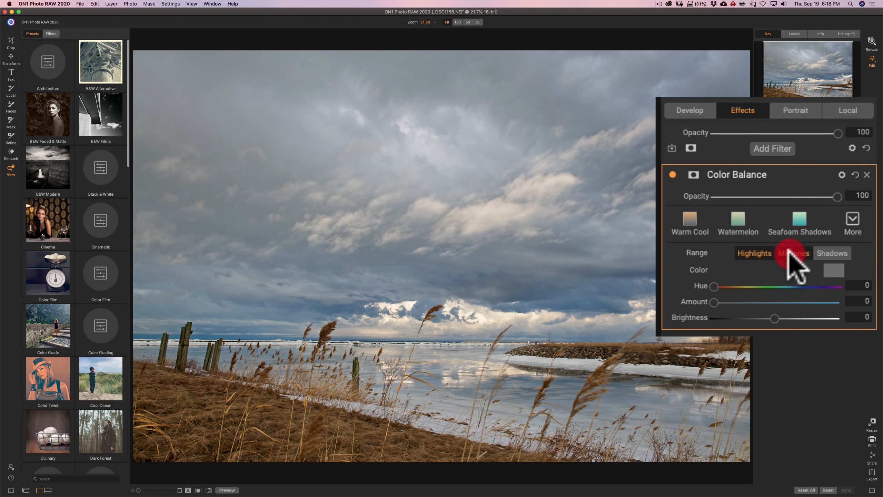
left_click(831, 254)
left_click(746, 253)
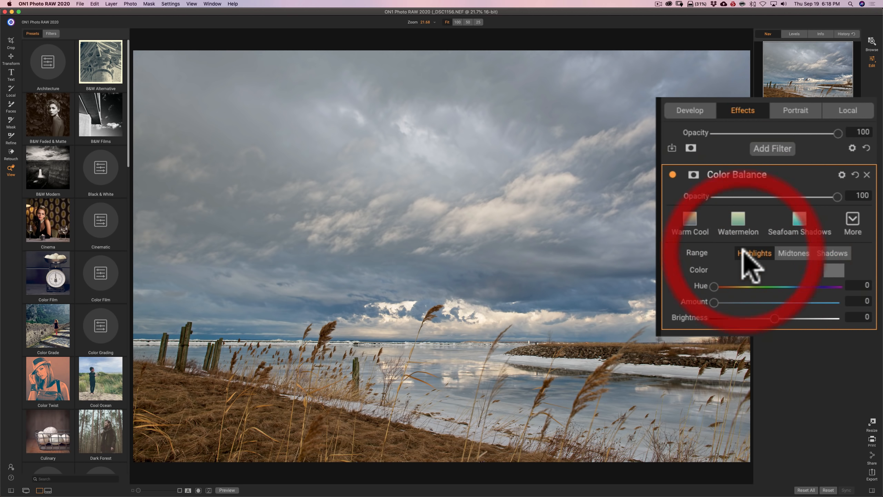
Tint the photo's highlights with a Color Balance amount of 82 and a hue of 56.
left_click(713, 301)
left_click_drag(713, 302, 812, 301)
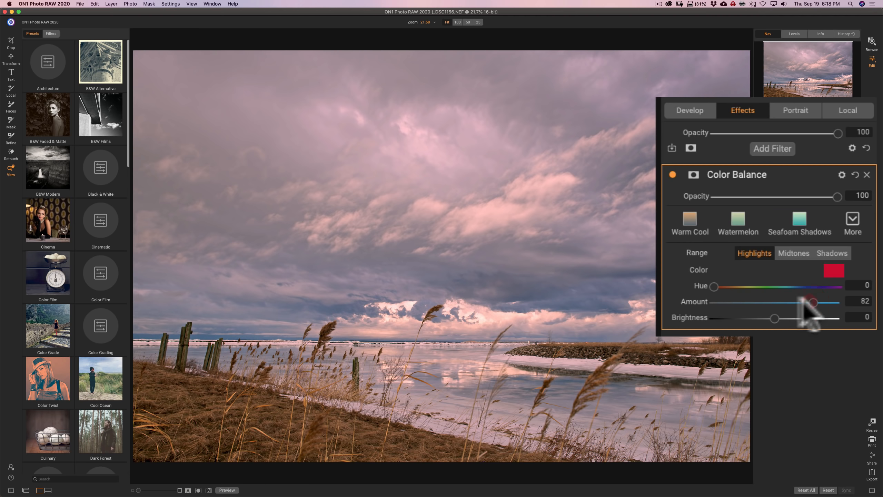
left_click_drag(714, 286, 733, 286)
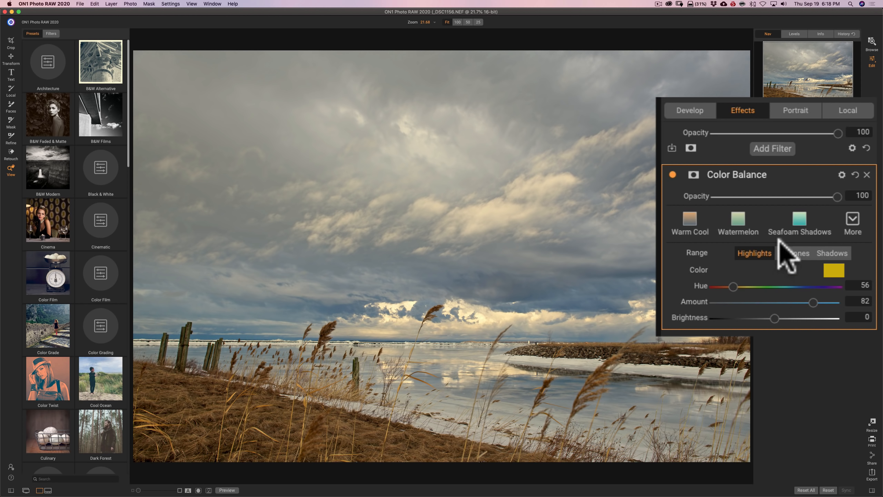
Tint the midtones with amount 51 and hue 108, and reset and remove the Color Balance filter.
left_click(796, 254)
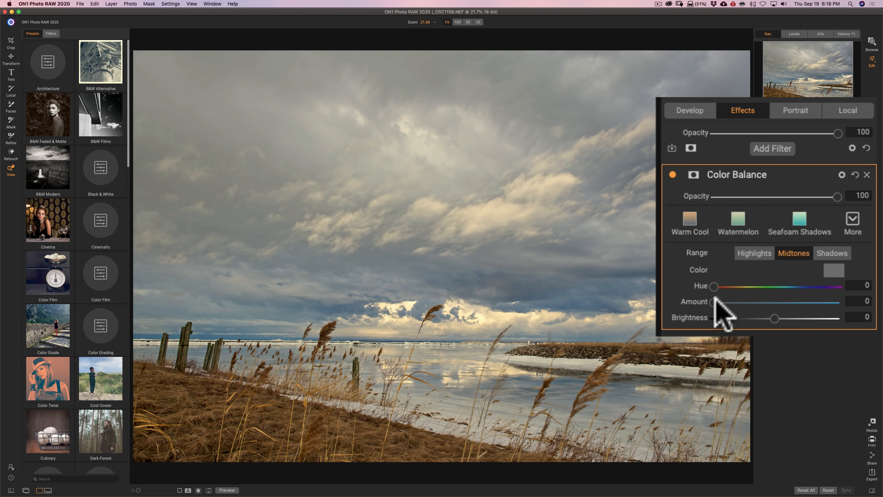
left_click_drag(714, 301, 772, 302)
left_click_drag(714, 286, 751, 288)
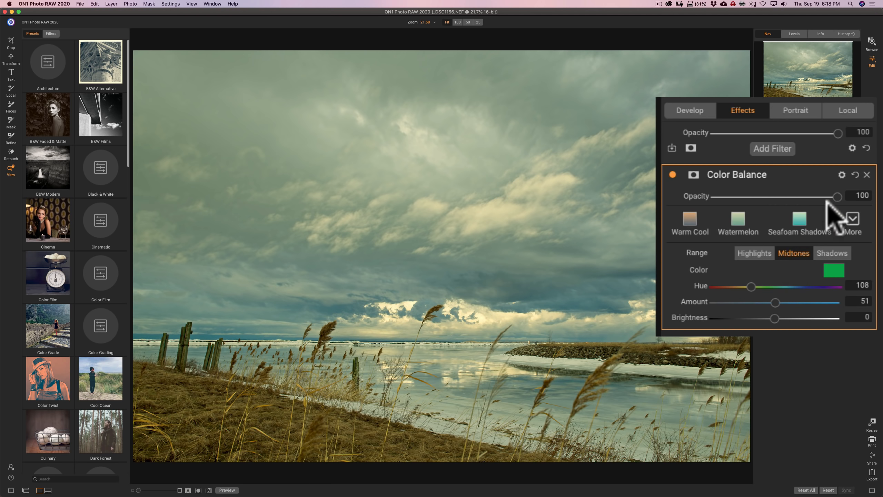
left_click(856, 175)
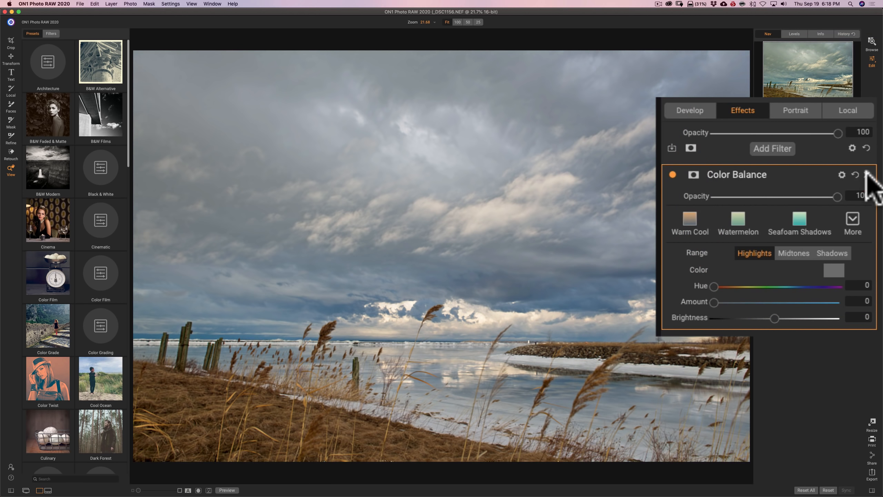
left_click(866, 175)
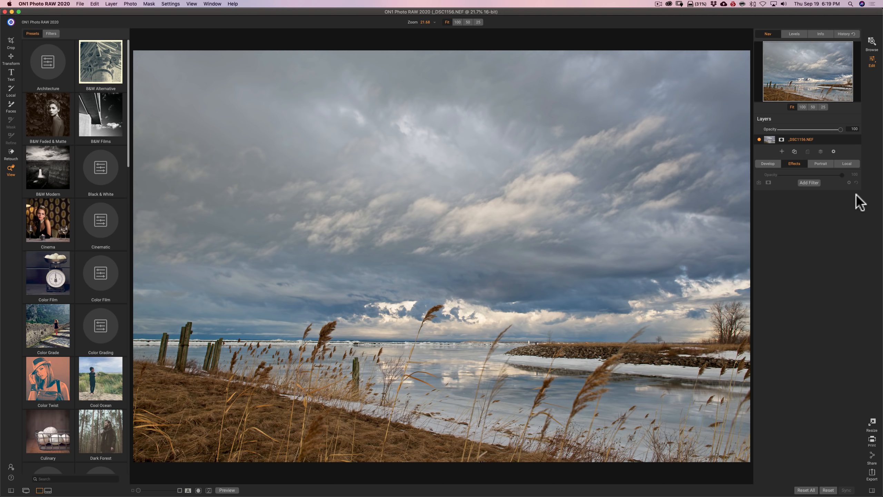
Open the next photo, _DSC2077.nef with the two beach chairs, and add a Sun Flare filter.
key("Right")
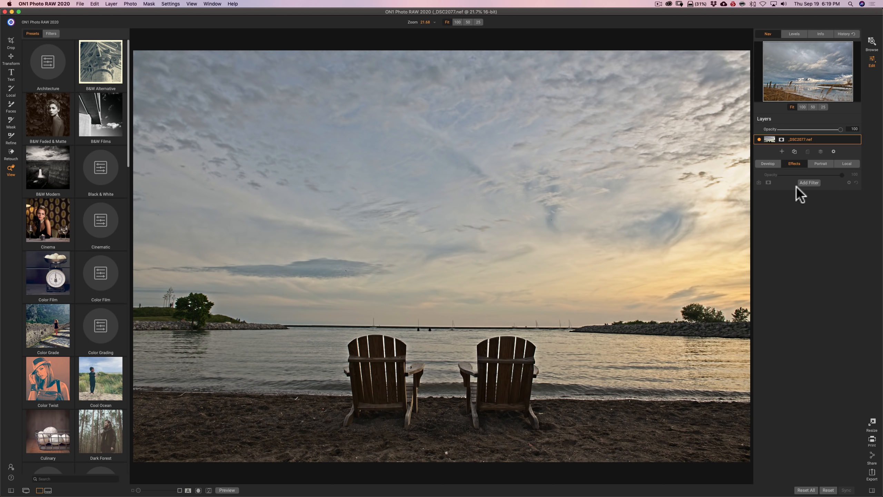
left_click(812, 182)
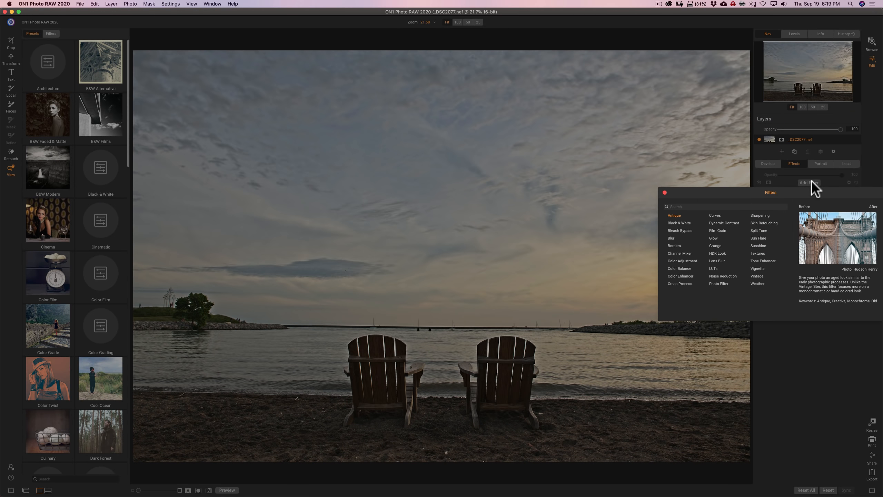
left_click(758, 239)
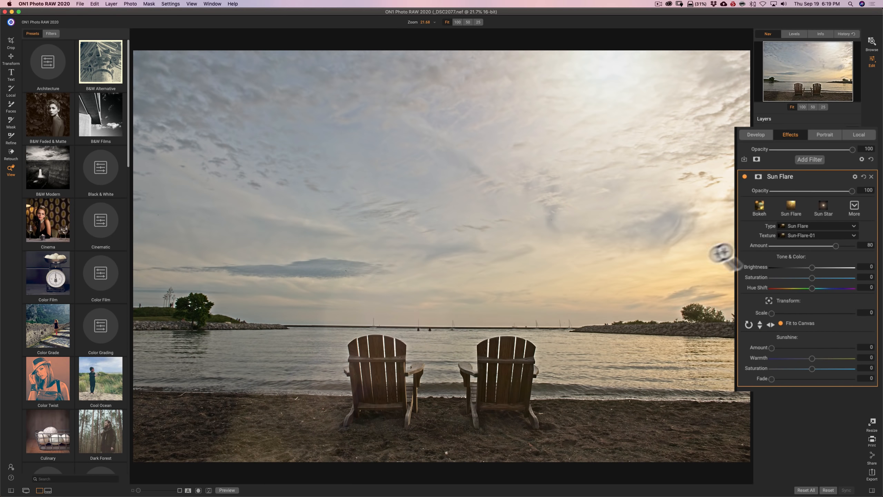
Try the Bokeh and Sun Flare styles on the Sun Flare filter and apply the Sun Star style.
left_click(759, 209)
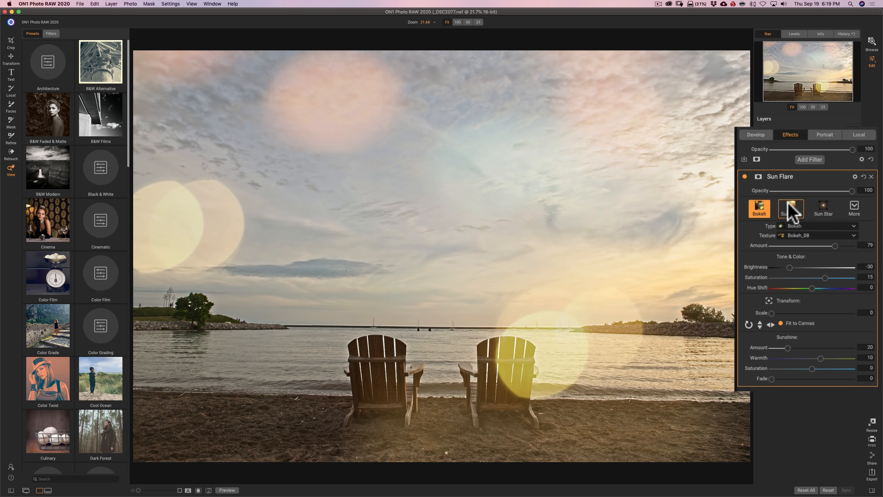
left_click(790, 208)
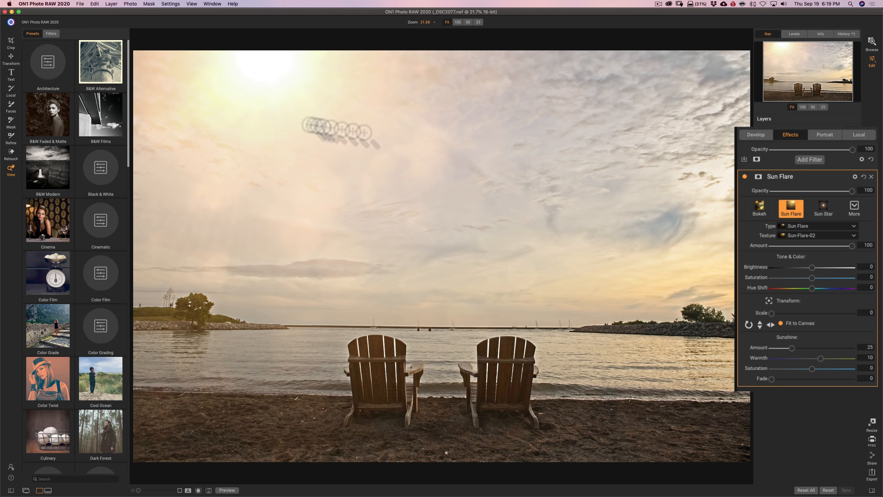
left_click(828, 204)
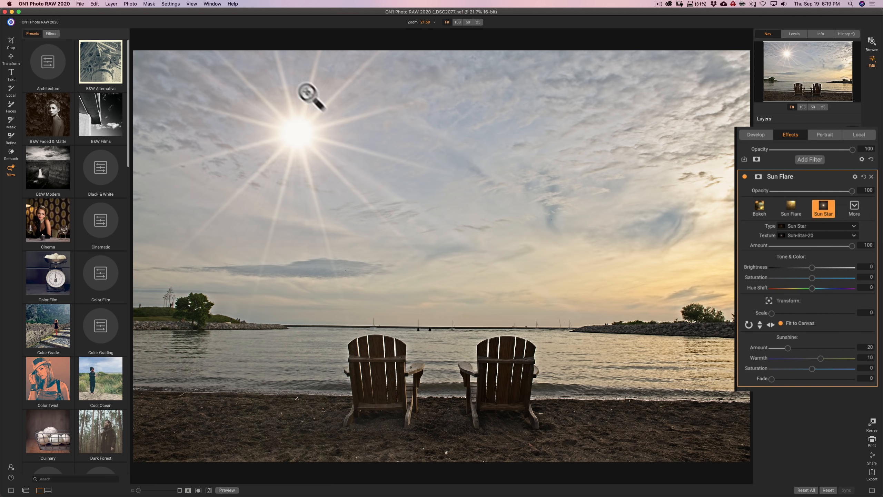
Reposition the sun star onto the bright part of the sky above the right-hand shoreline.
left_click(769, 301)
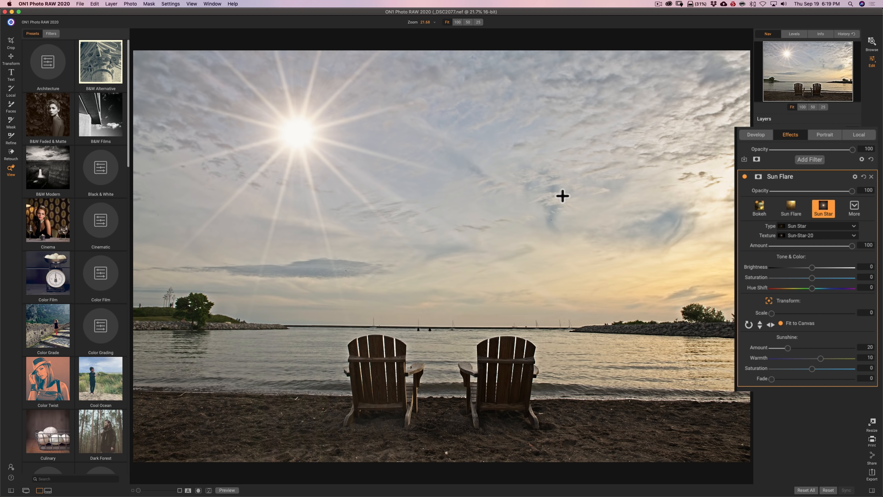
left_click(720, 166)
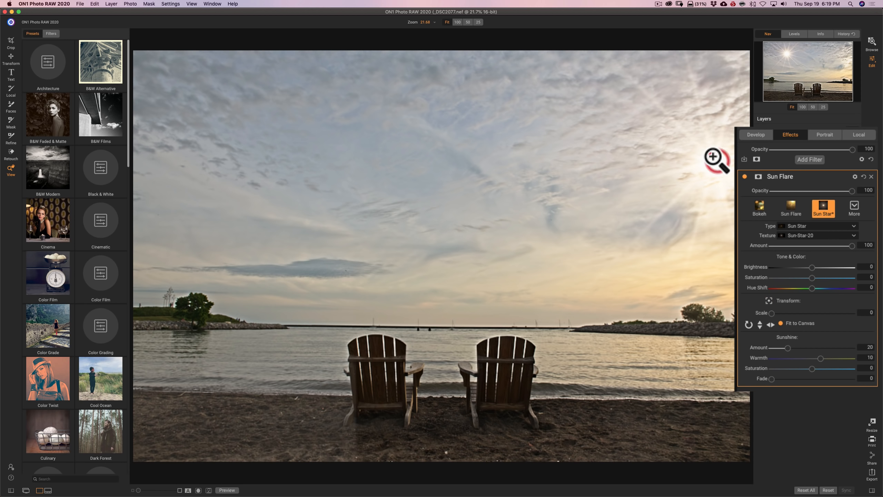
left_click(769, 301)
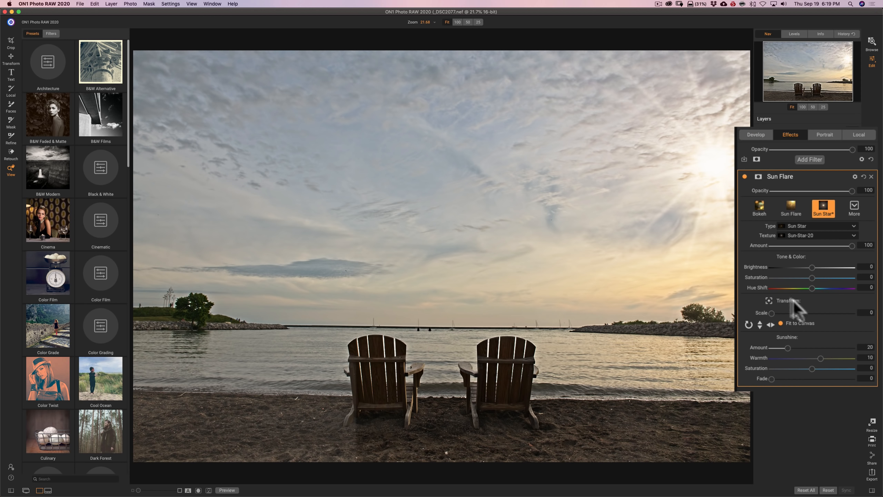
Preview the Sun Flare filter's additional styles and set its type to Bokeh, keeping the Bokeh_01 texture.
left_click(853, 208)
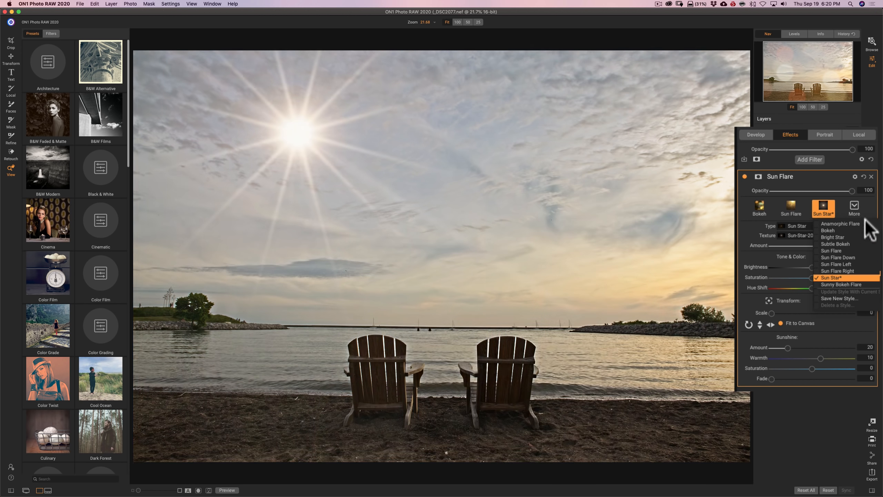
left_click(866, 204)
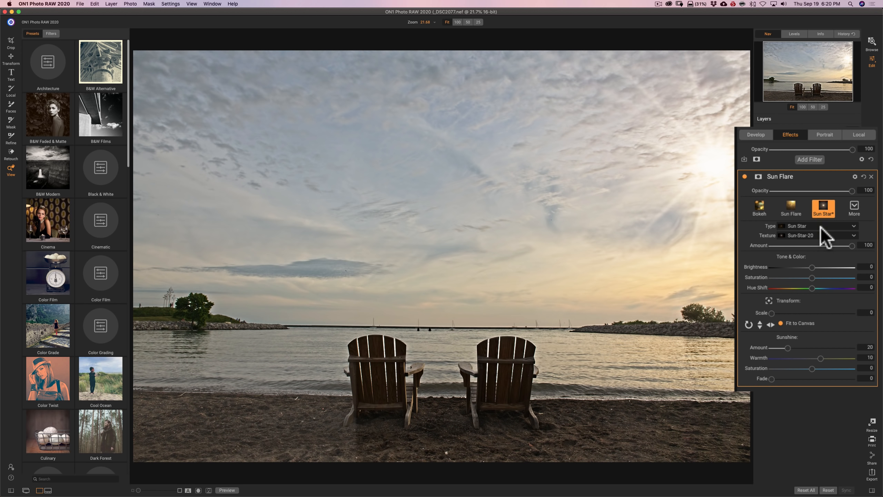
left_click(821, 227)
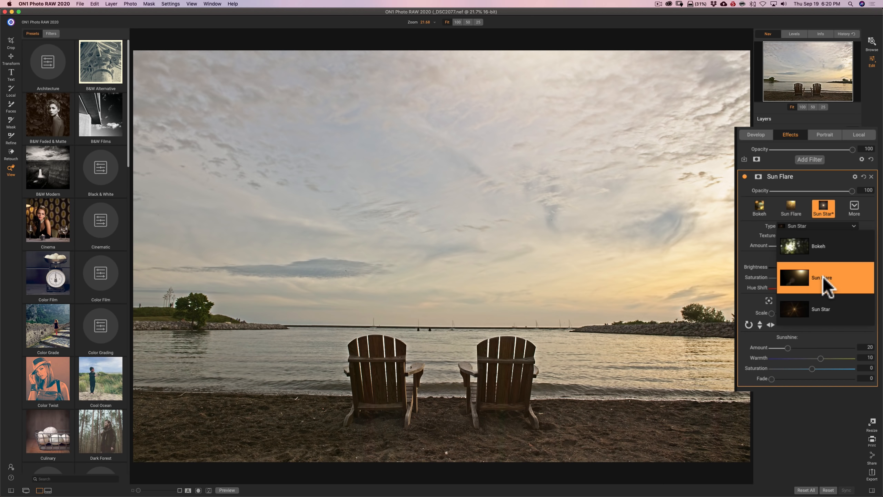
left_click(813, 244)
left_click(813, 235)
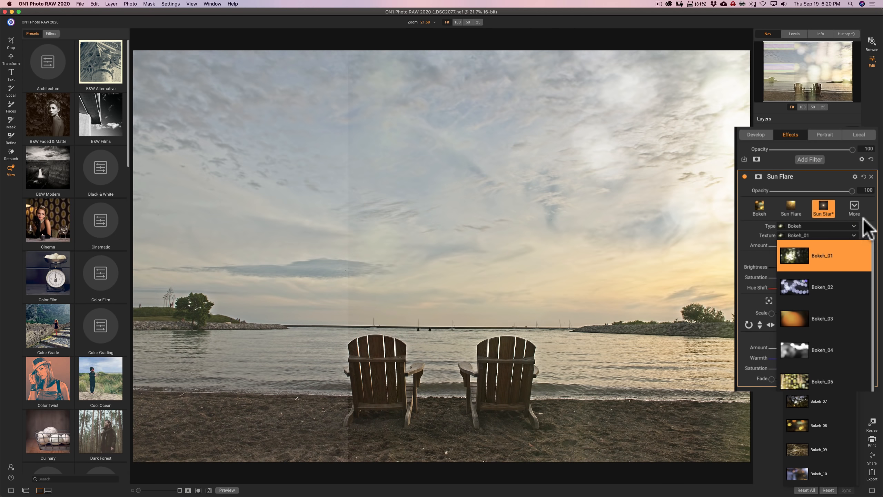
left_click(861, 227)
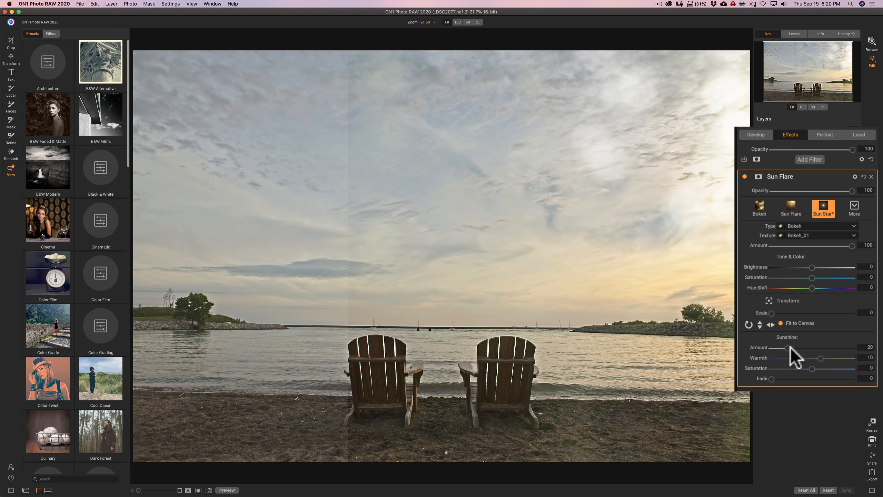
Apply the Sun Flare style and remove the Sun Flare filter from the beach chair photo.
mouse_move(790, 347)
left_mouse_down()
mouse_move(837, 348)
mouse_move(790, 347)
left_mouse_up()
left_click(798, 206)
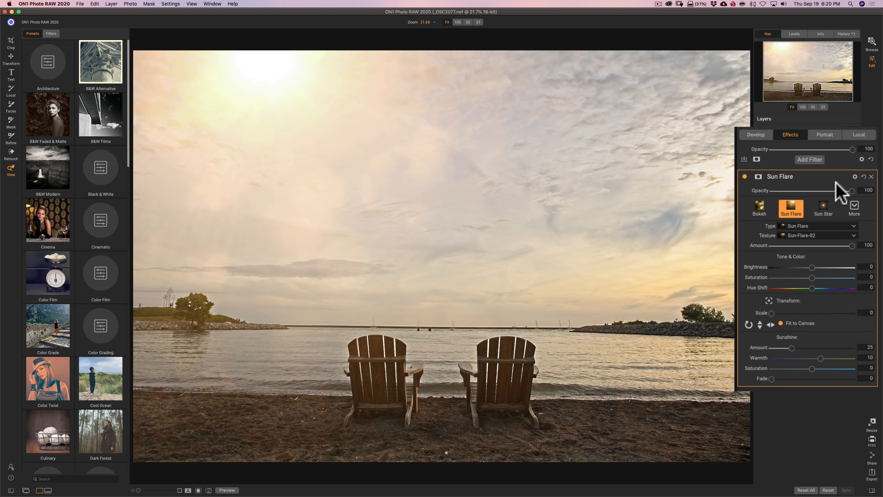
mouse_move(838, 181)
left_click(872, 176)
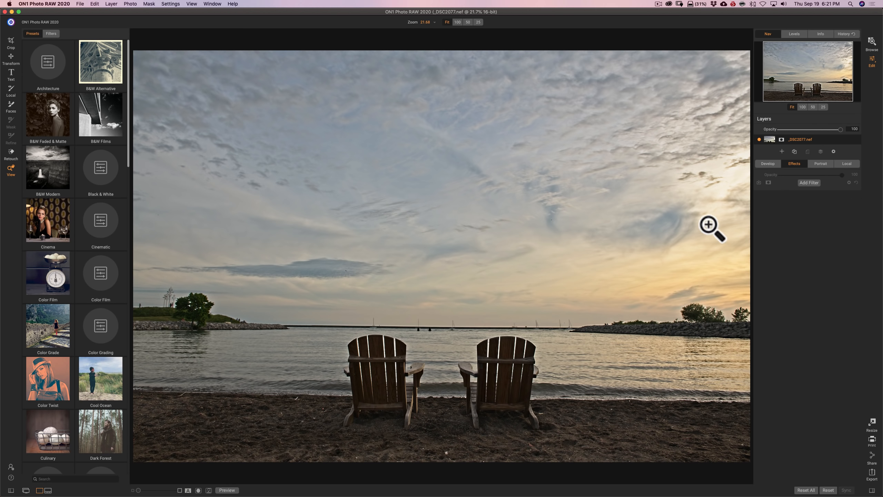
Open the next photo, P1040039.dng, and add a Channel Mixer filter with the IR Swap style.
key("Right")
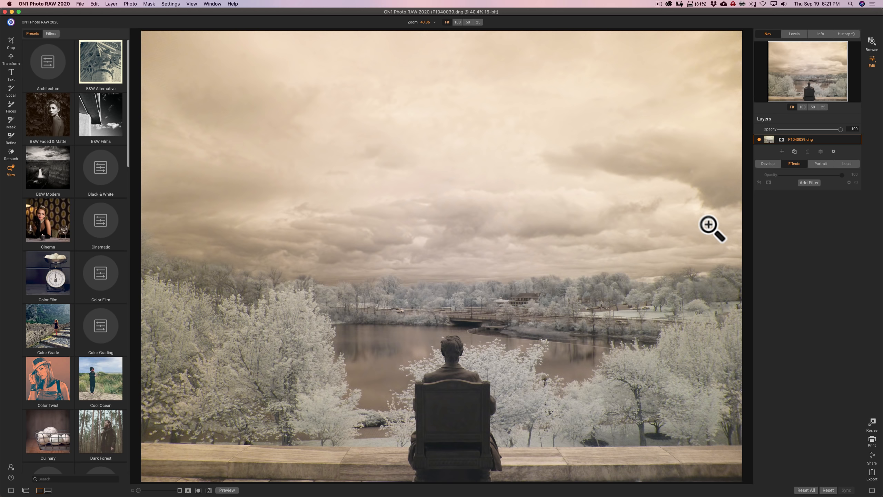
left_click(806, 183)
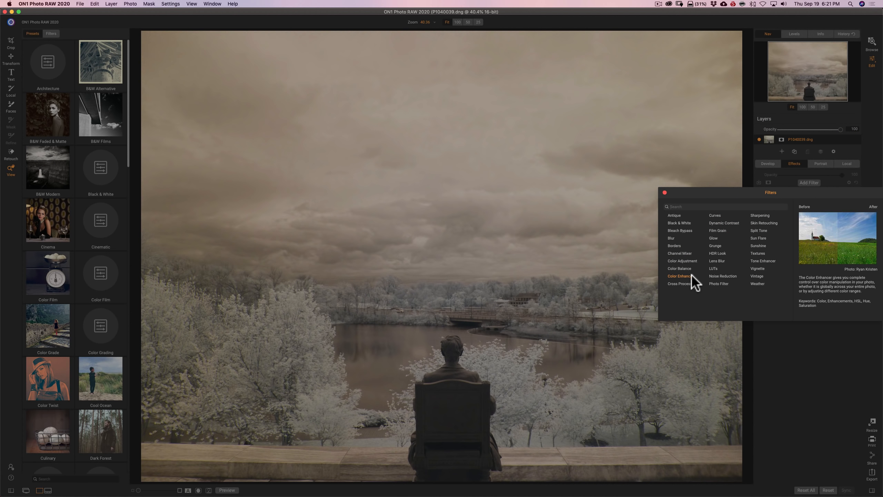
left_click(680, 253)
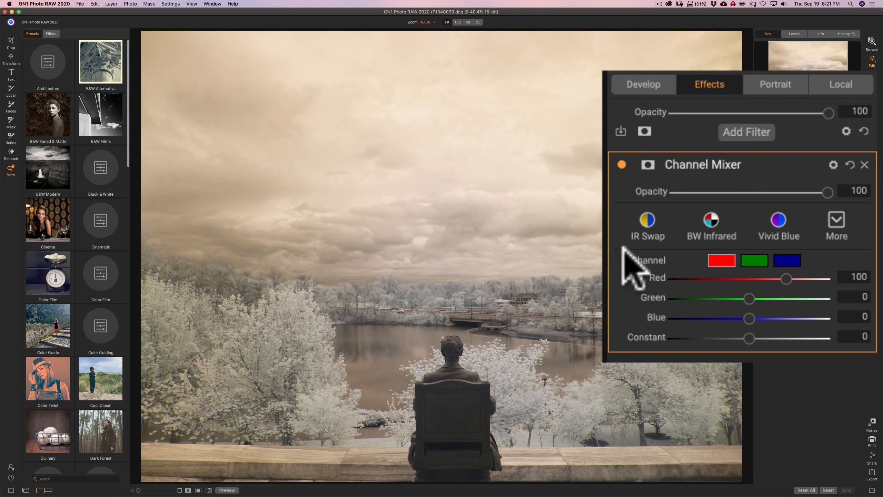
left_click(649, 220)
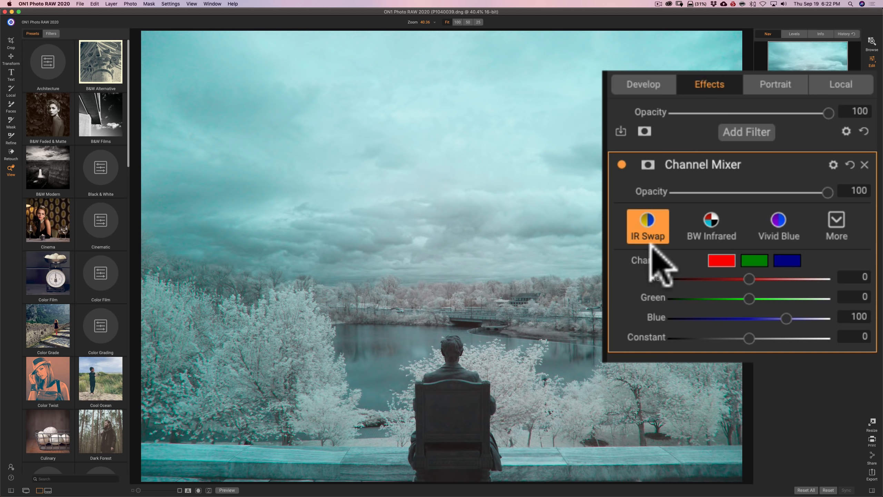
Try the BW Infrared, Vivid Blue and BW Red Filter styles on the Channel Mixer filter, and remove the filter from the photo.
left_click(714, 215)
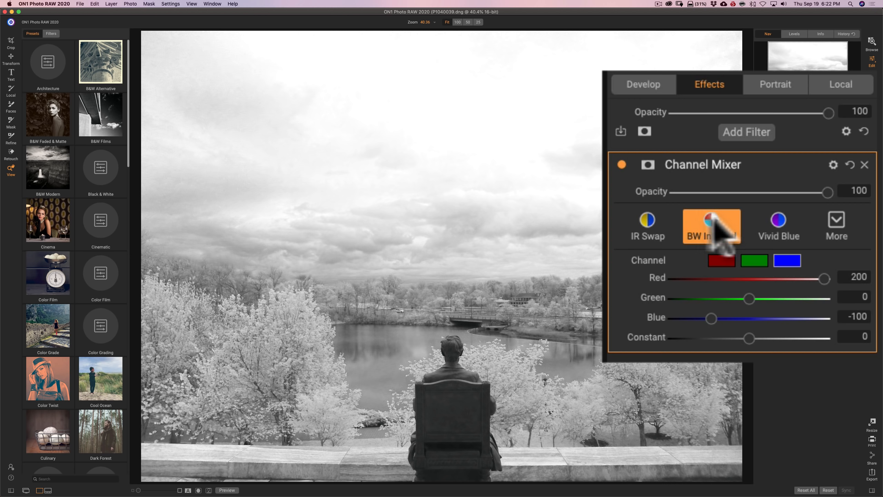
left_click(778, 225)
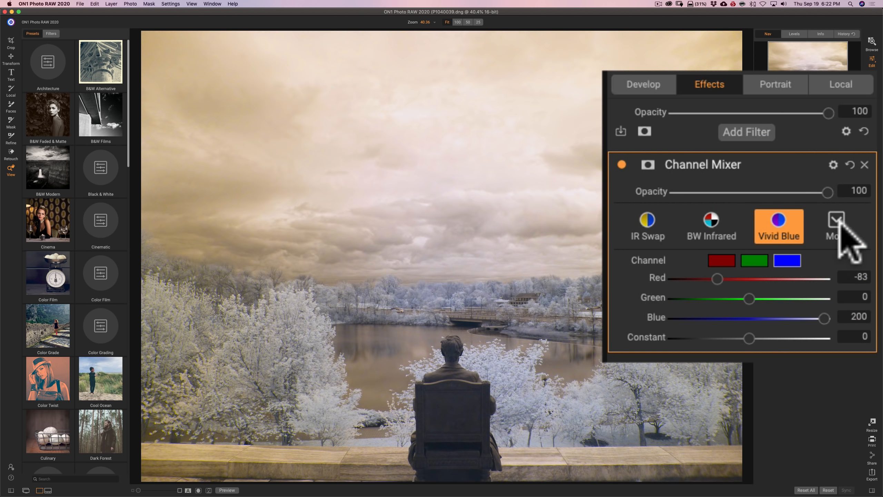
left_click(839, 223)
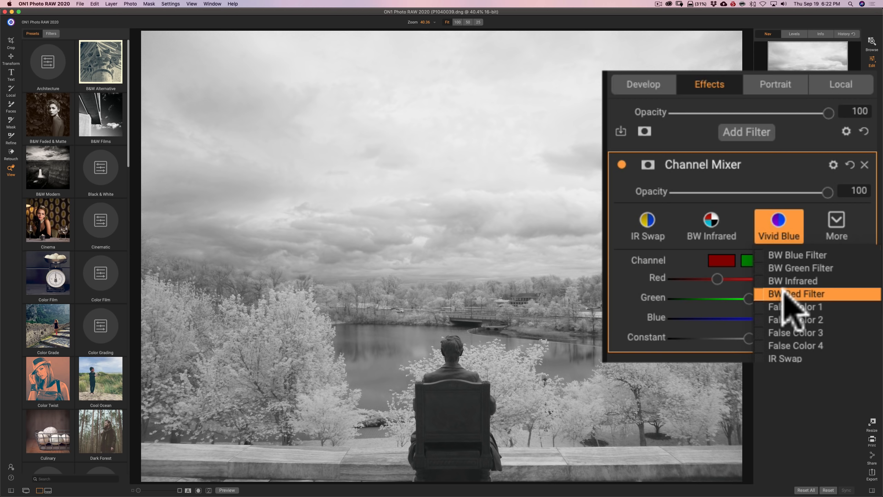
left_click(784, 292)
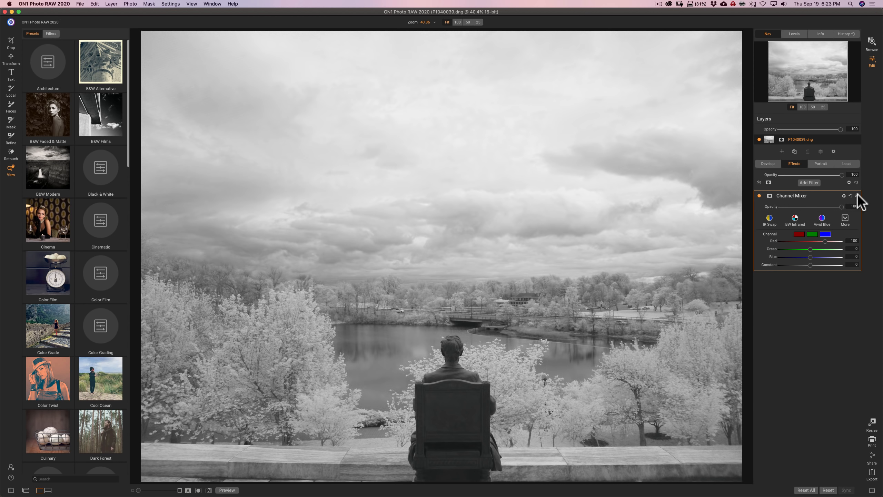
left_click(857, 195)
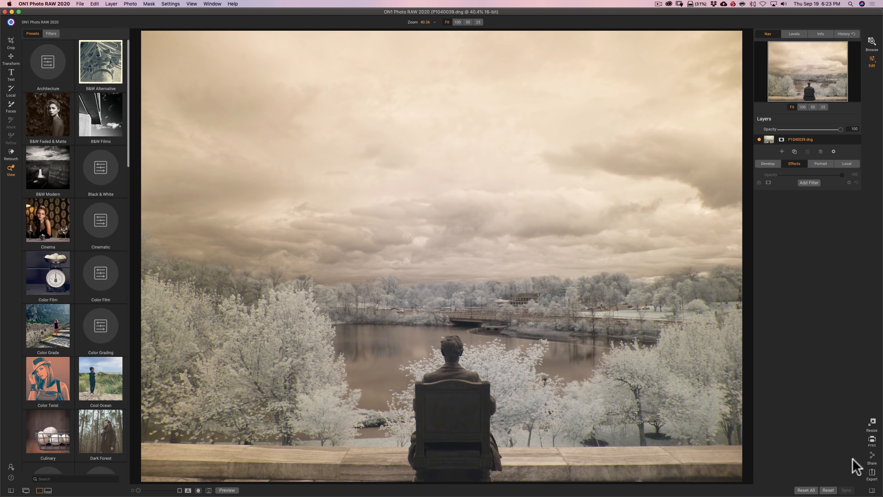
Open the print settings for the infrared photo, review the page layout and print area options, and close them without printing.
left_click(872, 440)
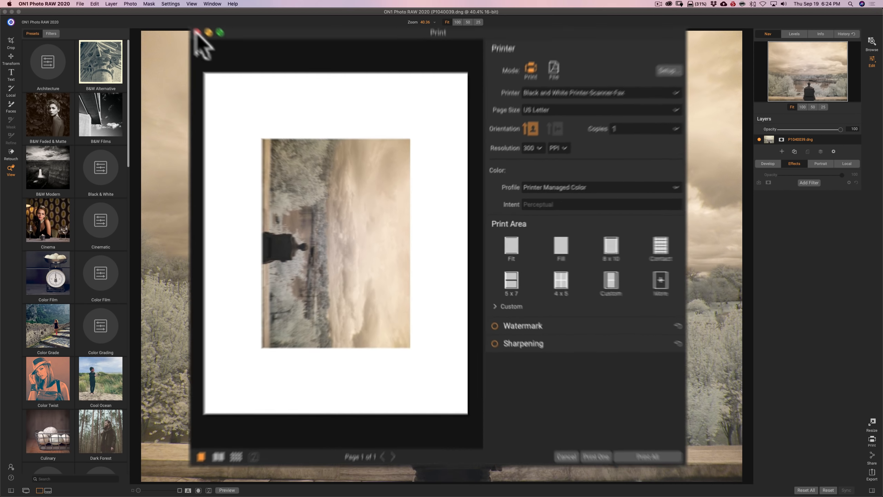
left_click(197, 9)
left_click(292, 116)
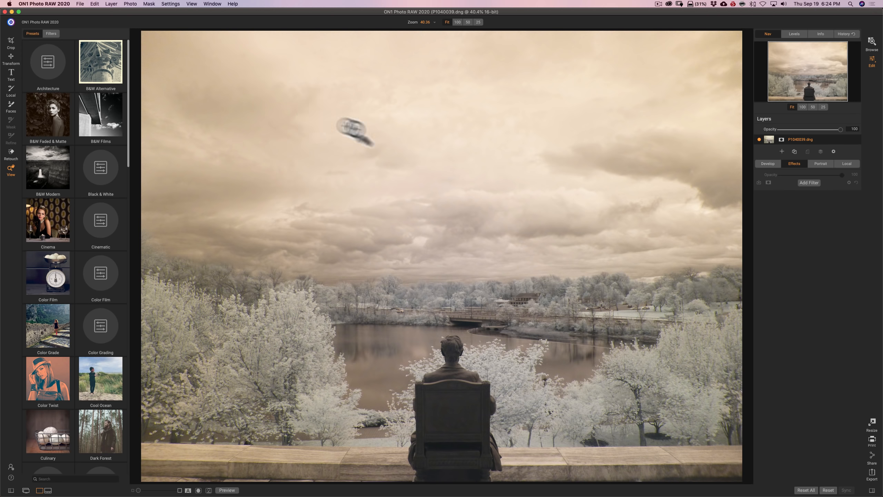